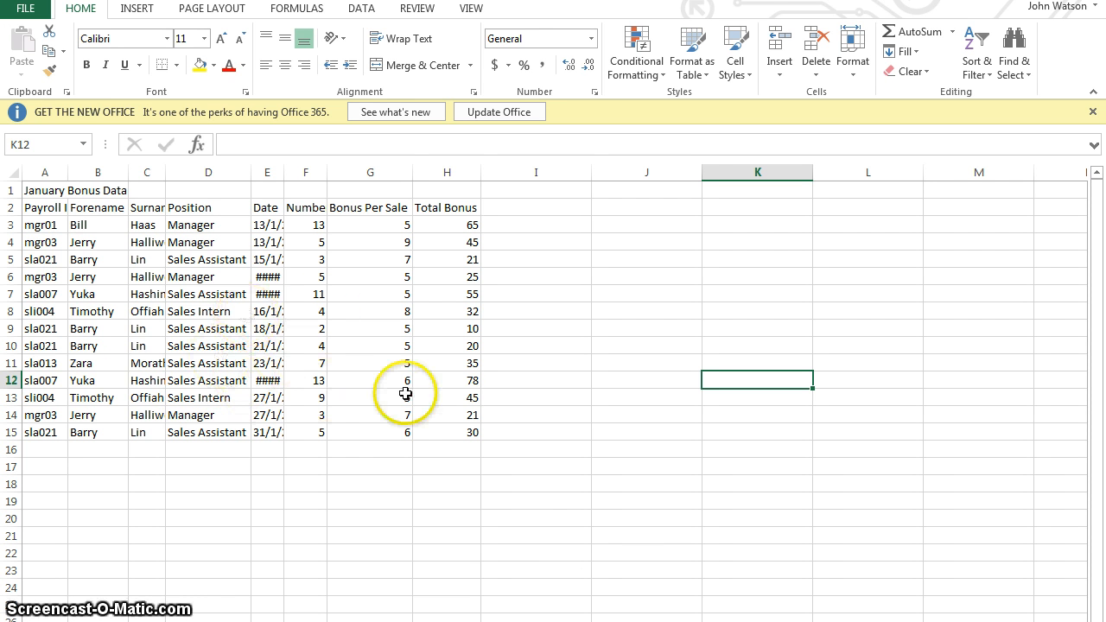
Auto-fit all column widths of the January Bonus Data sheet to their contents
{"action": "left_click", "coordinate": [15, 173]}
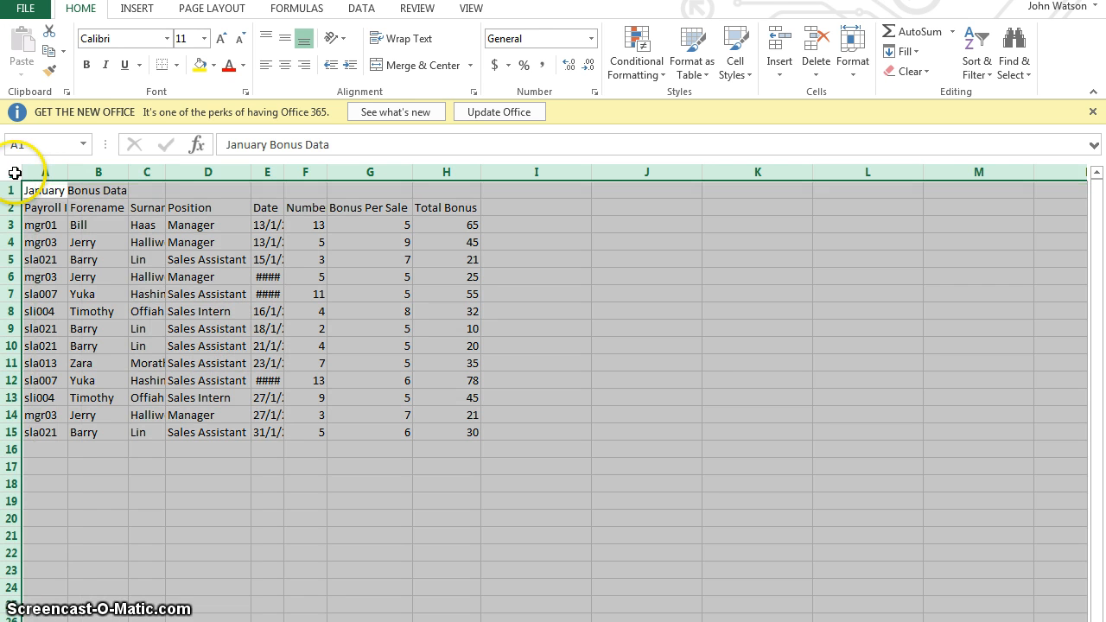
{"action": "double_click", "coordinate": [68, 172]}
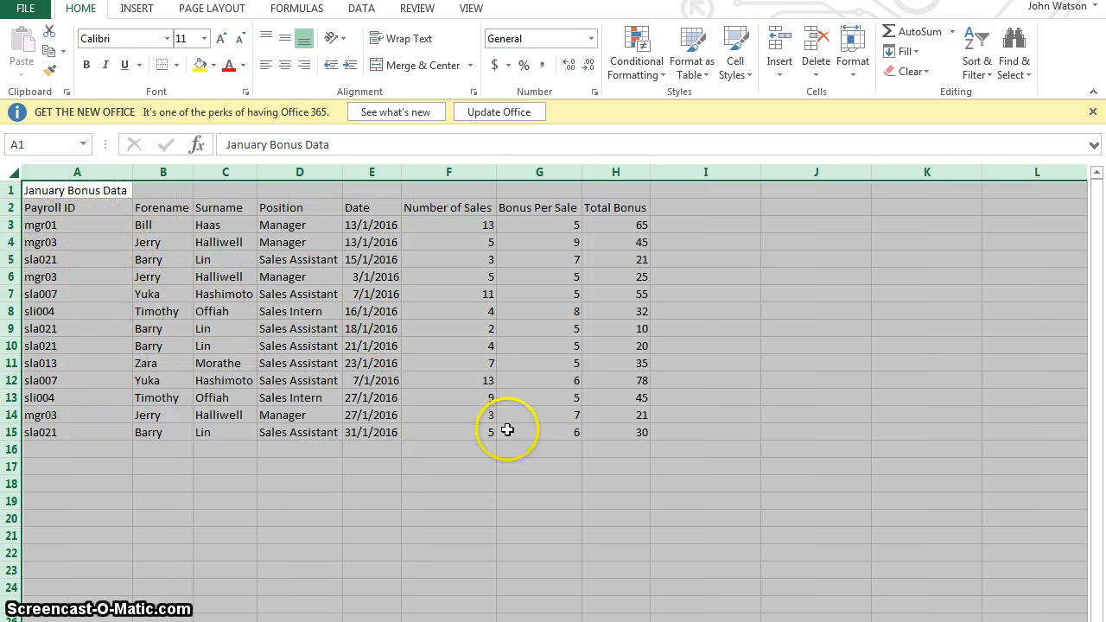
{"action": "left_click", "coordinate": [519, 530]}
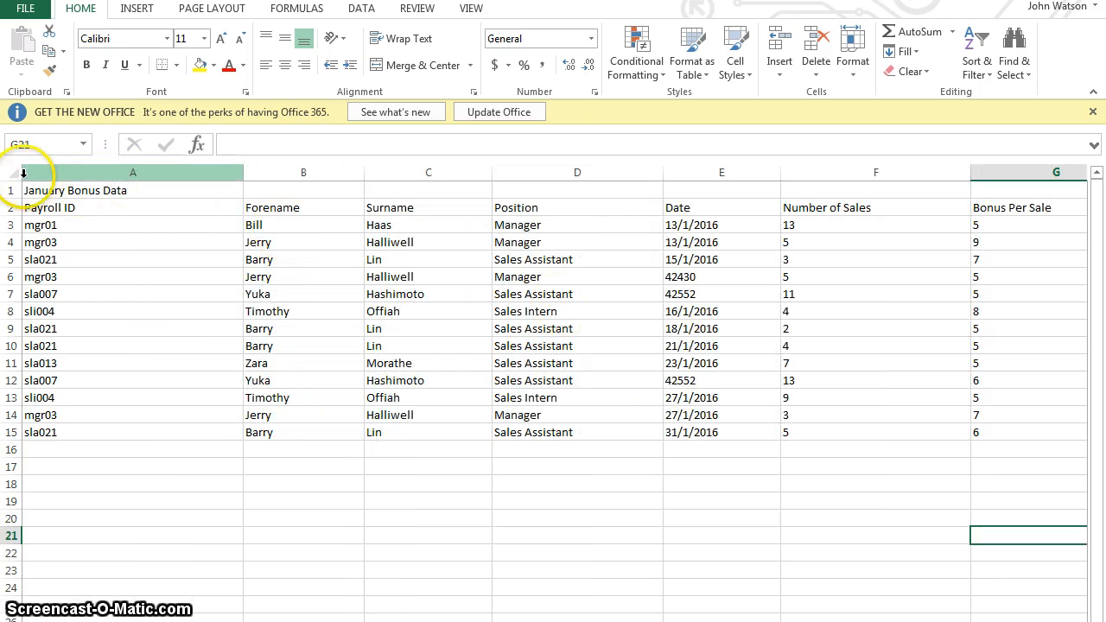
Auto-fit the columns in formula view to examine the Total Bonus formula in H3, and return the sheet to showing values
{"action": "left_click", "coordinate": [13, 172]}
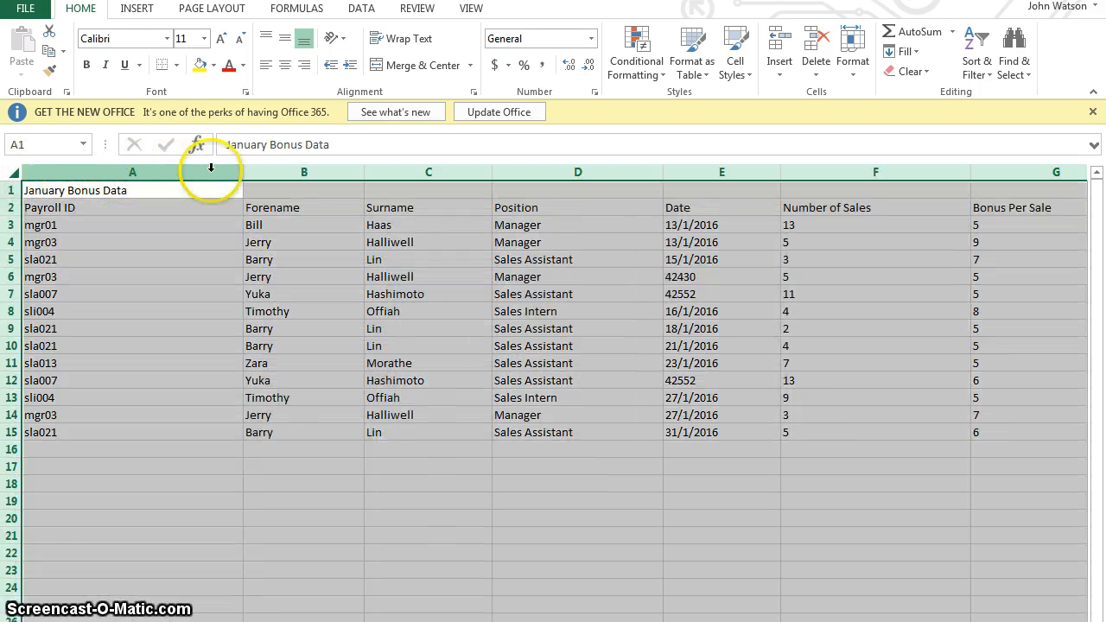
{"action": "double_click", "coordinate": [243, 171]}
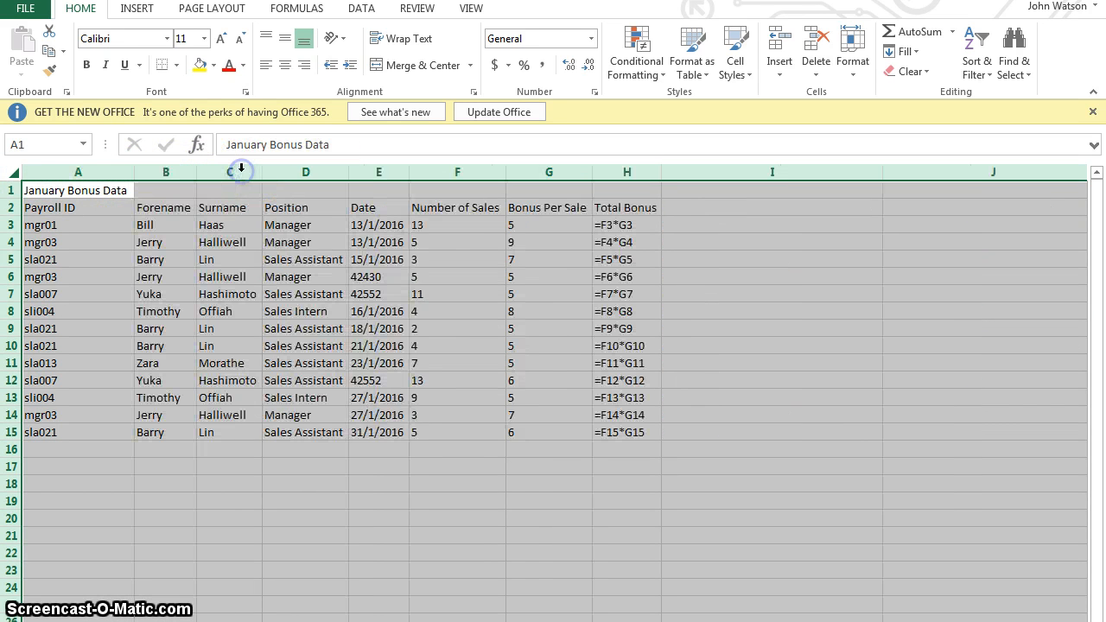
{"action": "left_click", "coordinate": [379, 463]}
{"action": "double_click", "coordinate": [631, 224]}
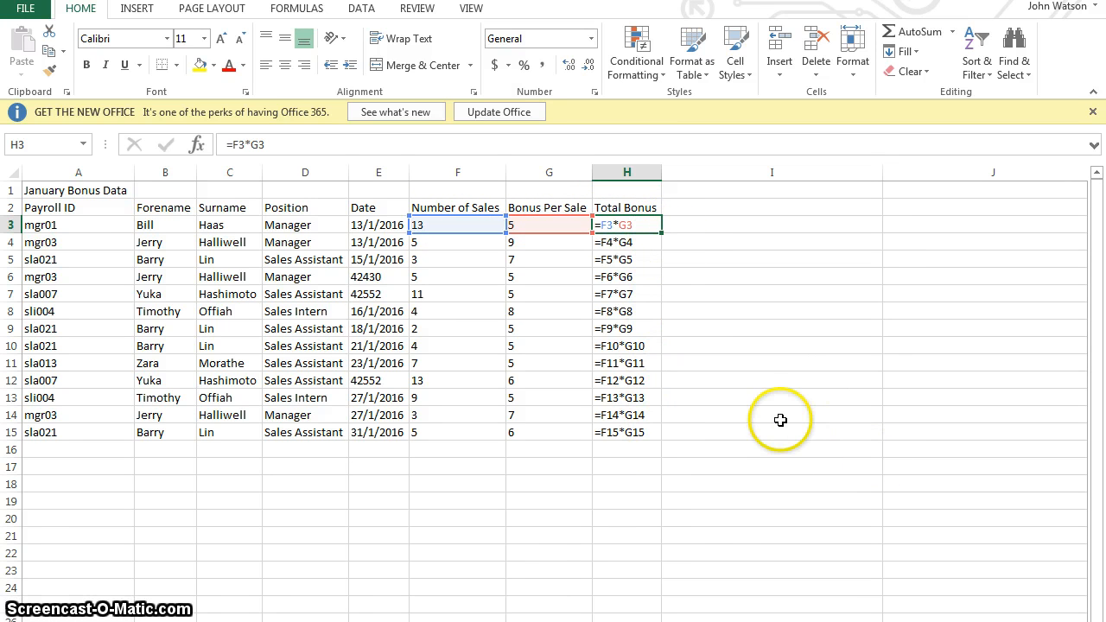
{"action": "key", "text": "ctrl+grave"}
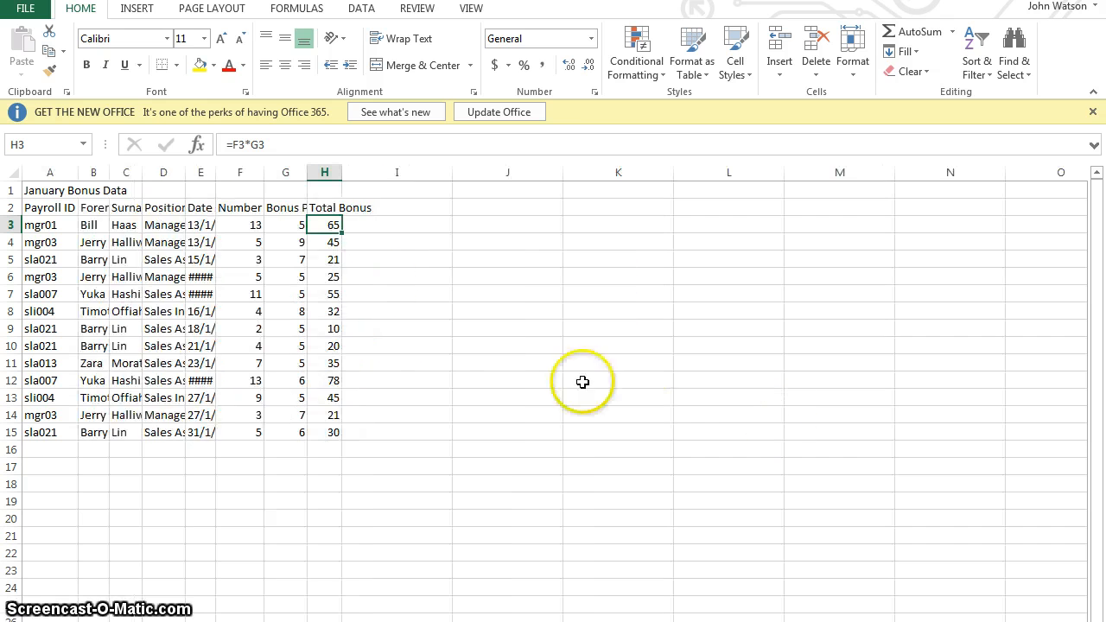
Auto-fit all columns again so the headings and dates show in full in the value view
{"action": "left_click", "coordinate": [13, 172]}
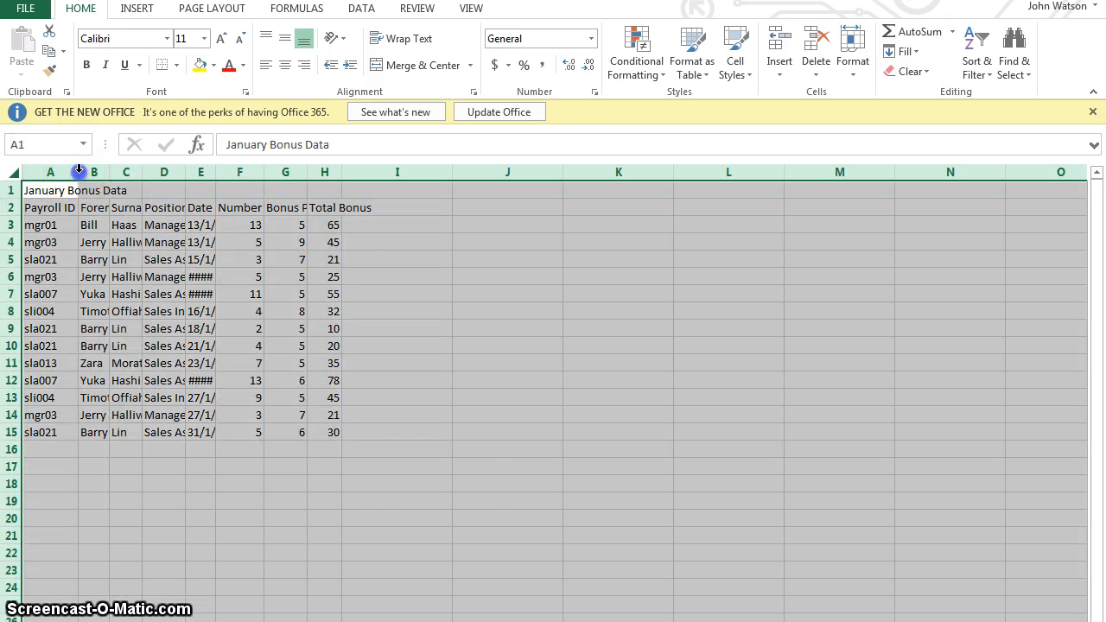
{"action": "double_click", "coordinate": [72, 170]}
{"action": "left_click", "coordinate": [354, 500]}
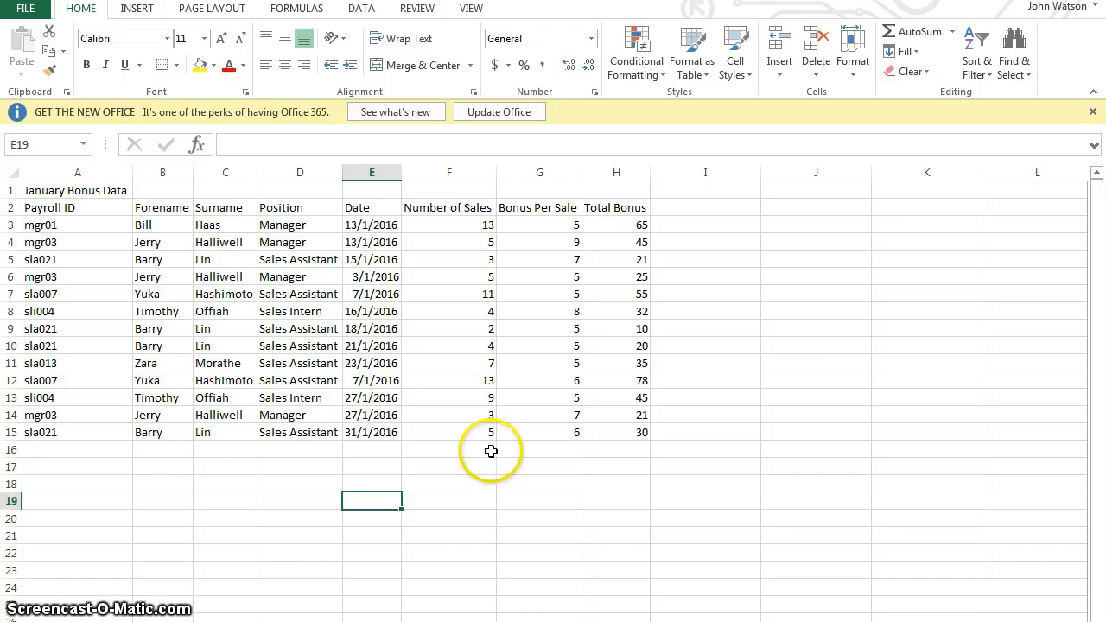
Enter a SUMIF formula in J8 with range A3:A15, the payroll ID from row 3 as quoted text criterion, and sum range F3:F15
{"action": "left_click", "coordinate": [799, 312]}
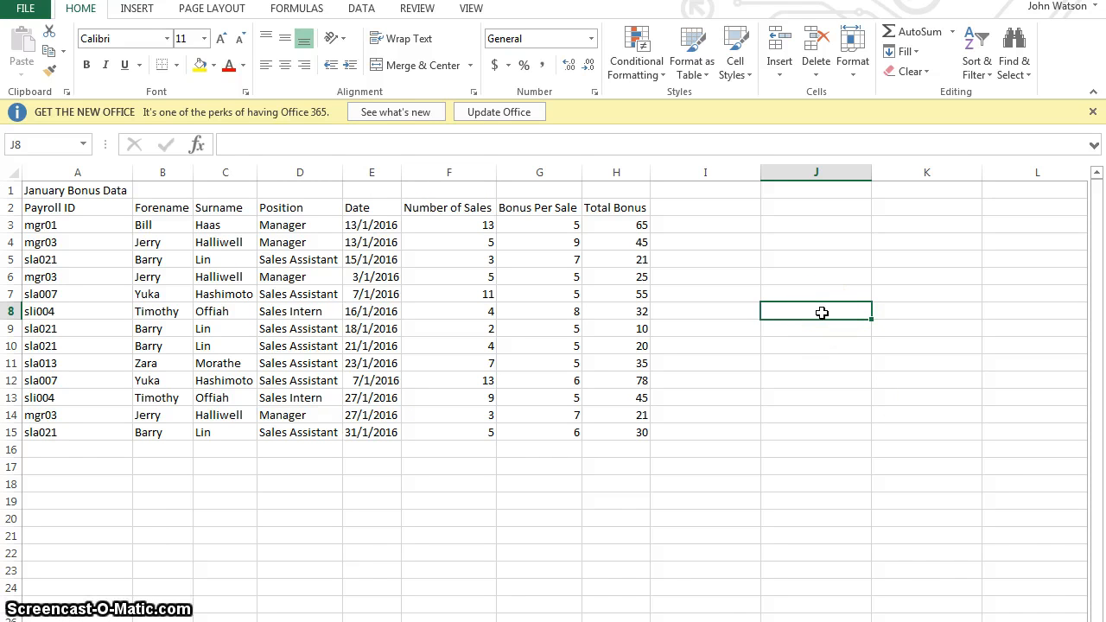
{"action": "type", "text": "=sumif"}
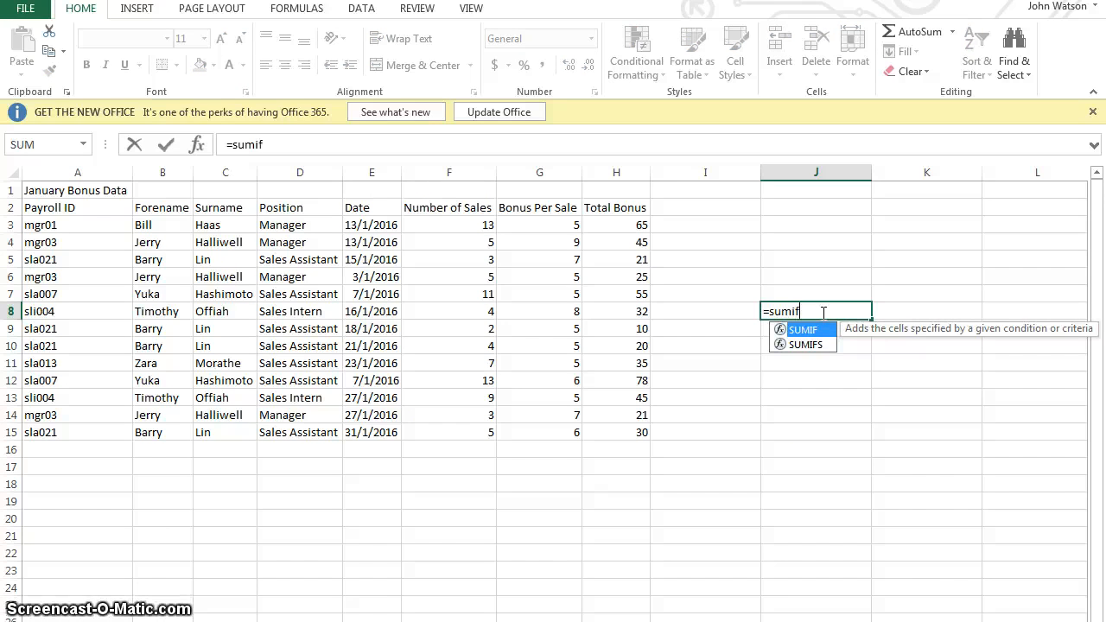
{"action": "type", "text": "("}
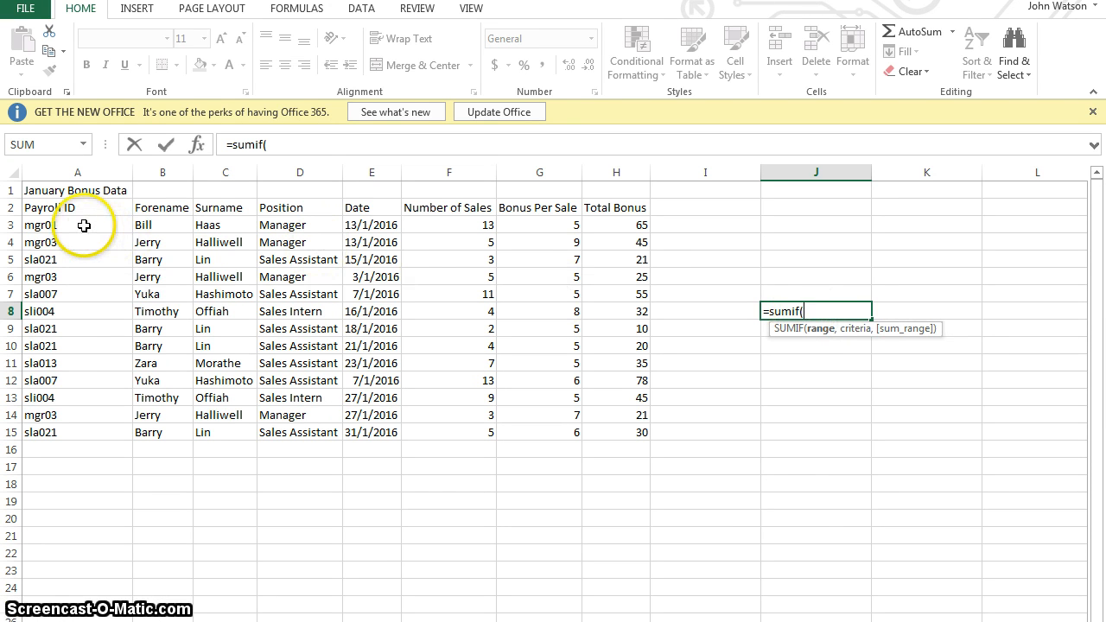
{"action": "left_click_drag", "start_coordinate": [74, 222], "coordinate": [88, 424]}
{"action": "type", "text": ","}
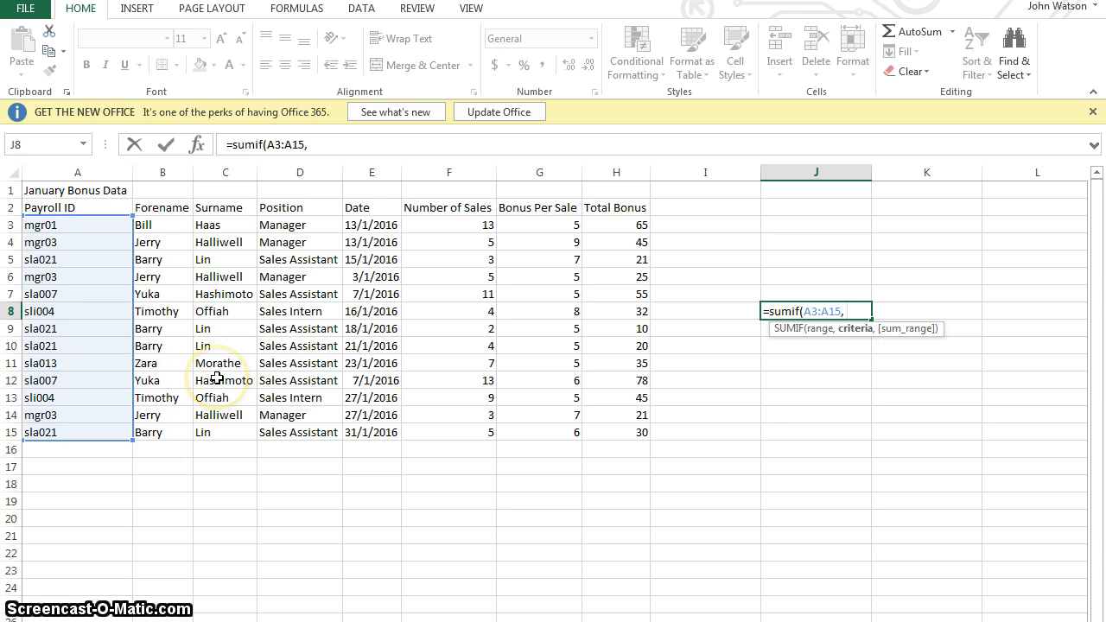
{"action": "type", "text": " \"mgr01\","}
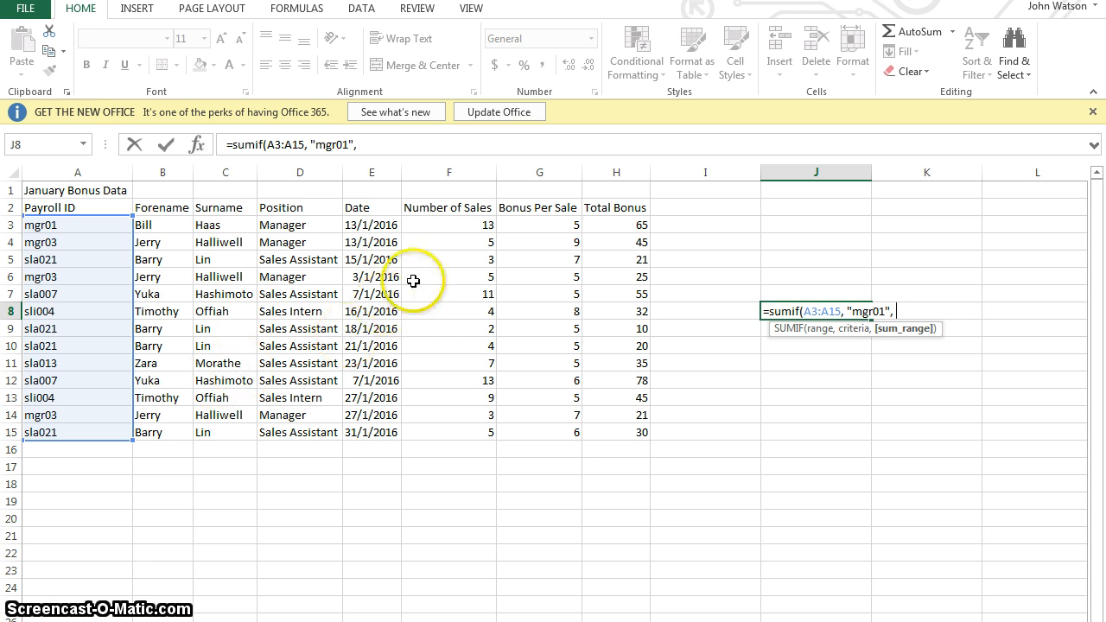
{"action": "left_click_drag", "start_coordinate": [458, 225], "coordinate": [475, 430]}
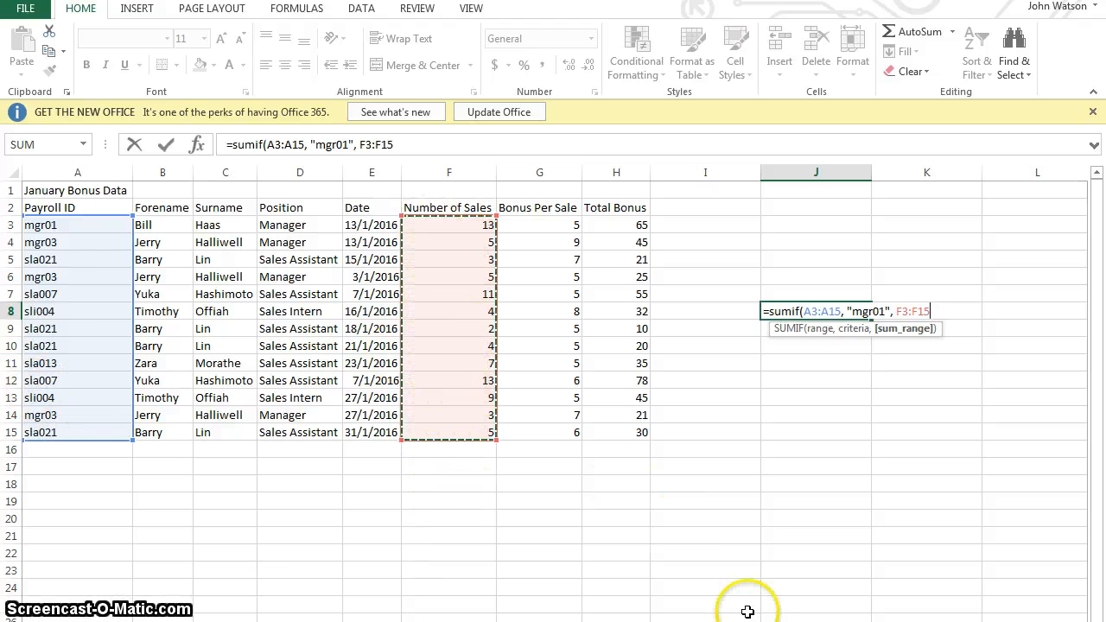
{"action": "key", "text": "Return"}
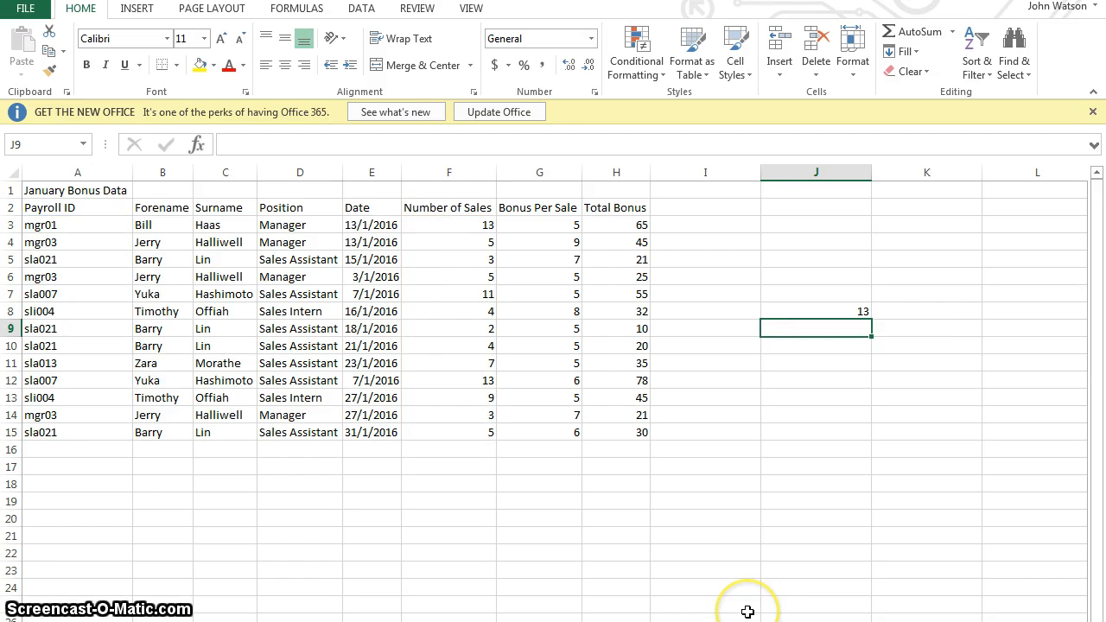
{"action": "left_click", "coordinate": [852, 309]}
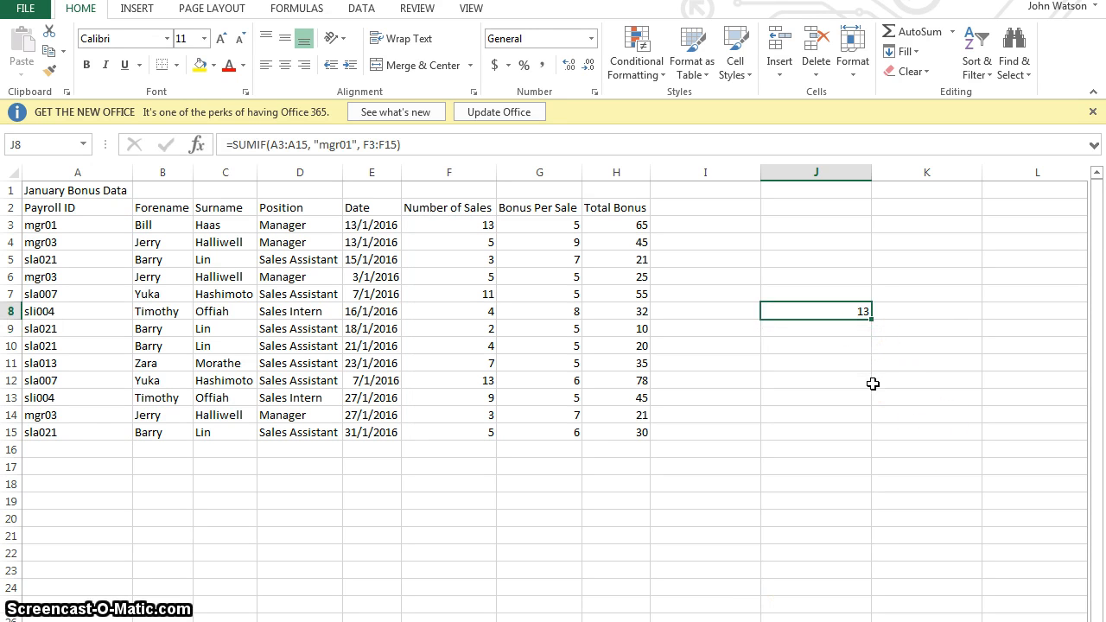
Start a new record in row 16 with a payroll ID and the forename and surname of the employee in row 15
{"action": "left_click", "coordinate": [77, 450]}
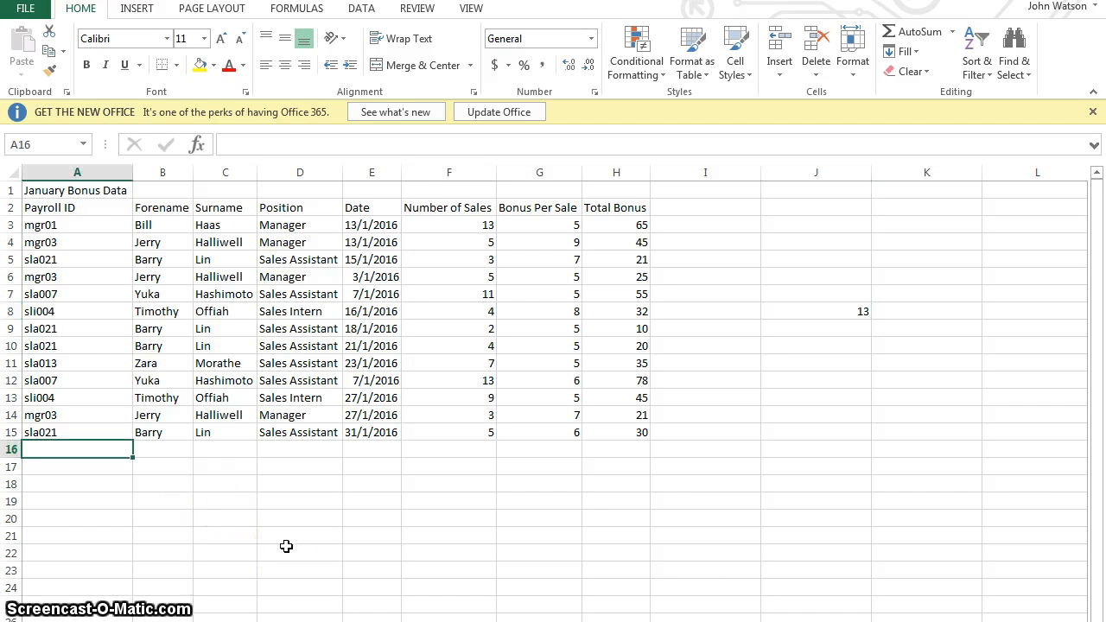
{"action": "type", "text": "mg01"}
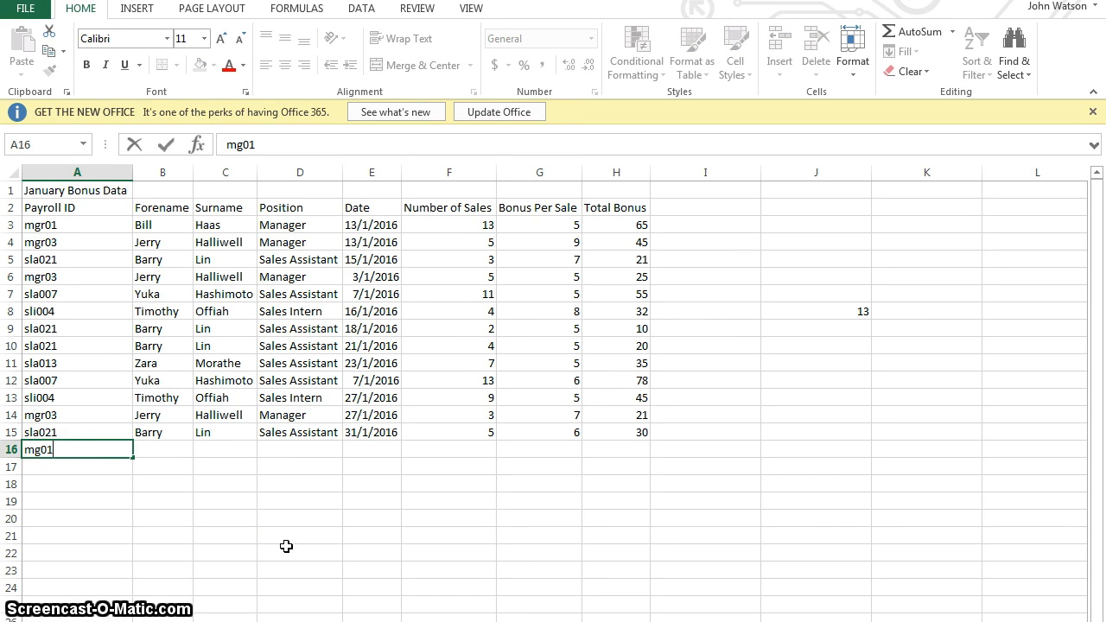
{"action": "key", "text": "Tab"}
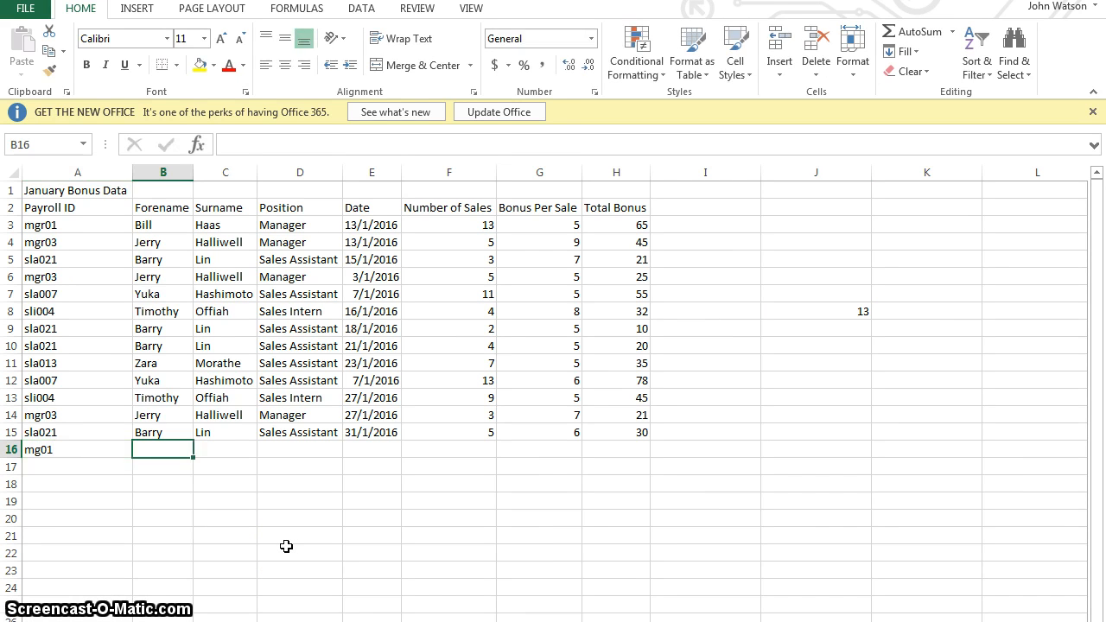
{"action": "type", "text": "Barry"}
{"action": "key", "text": "Tab"}
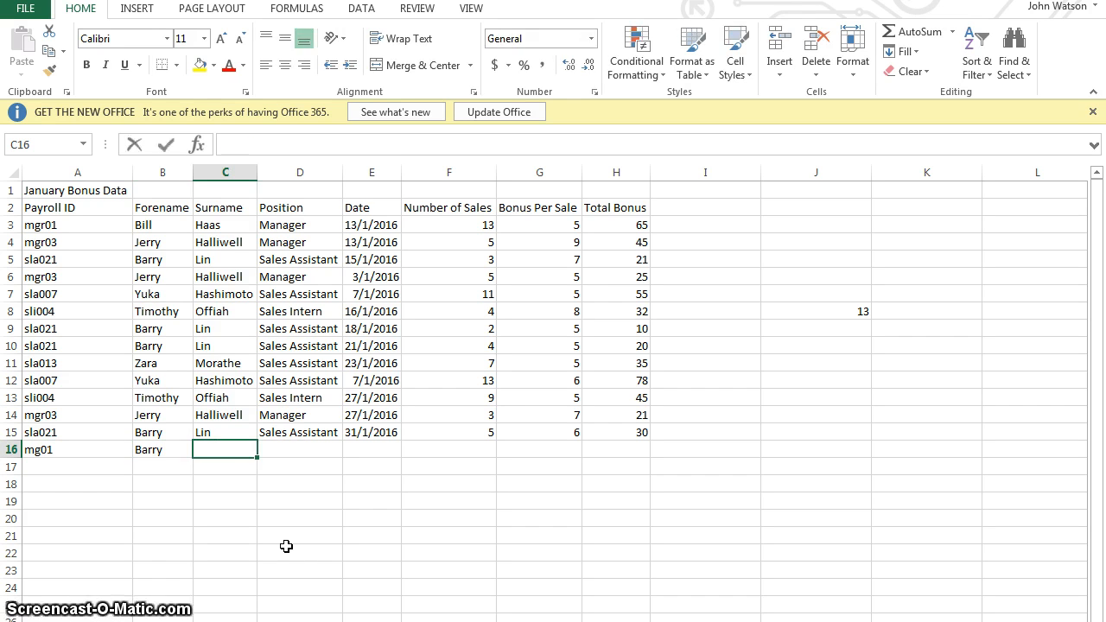
{"action": "type", "text": "Lin"}
{"action": "key", "text": "Tab"}
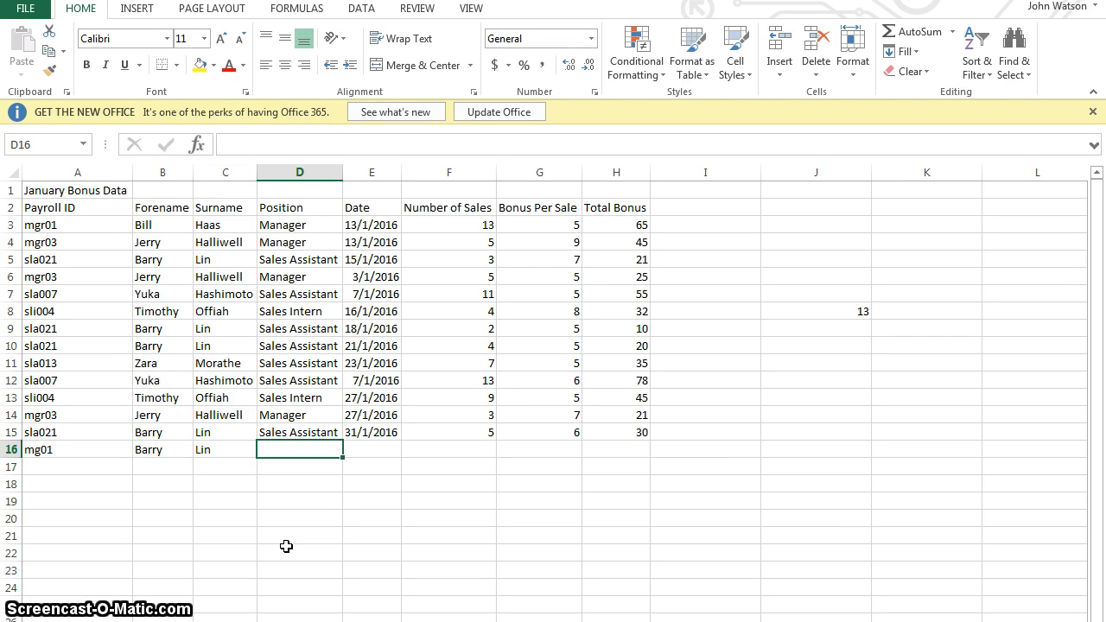
Enter Sales Assistant as the position and 31/1/2016 as the date in row 16
{"action": "left_click_drag", "start_coordinate": [152, 450], "coordinate": [232, 451]}
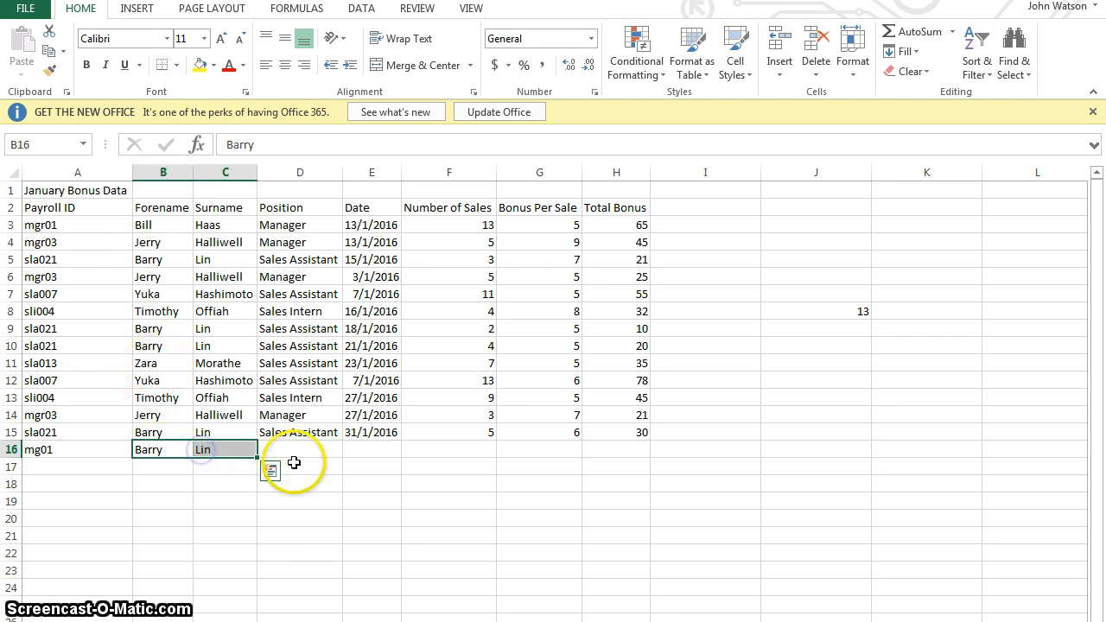
{"action": "left_click", "coordinate": [299, 450]}
{"action": "type", "text": "Sales Assistant"}
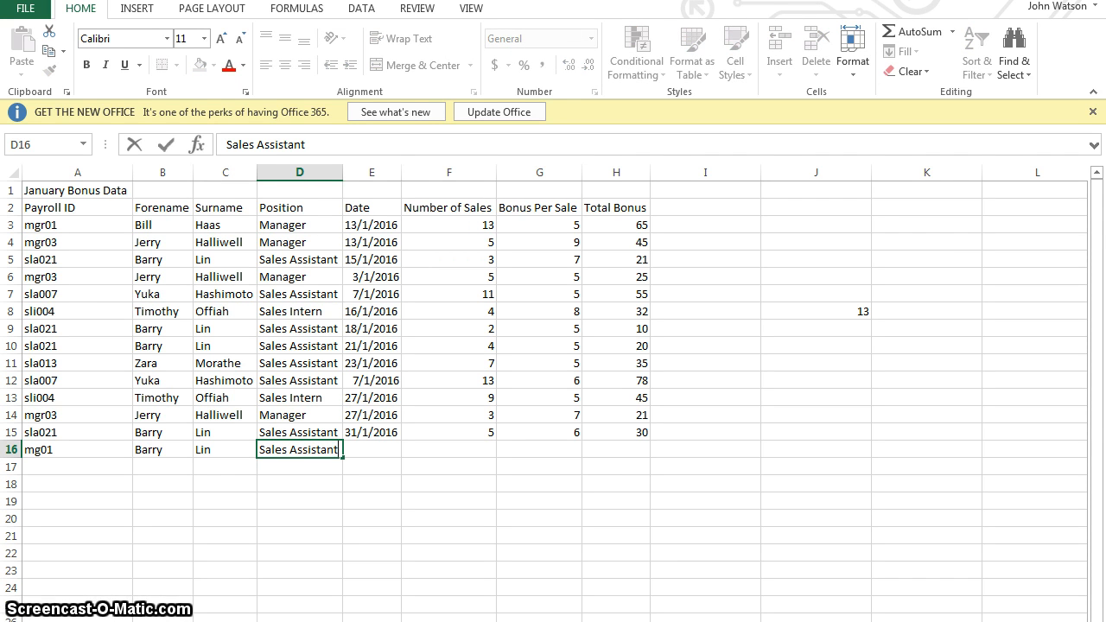
{"action": "key", "text": "Tab"}
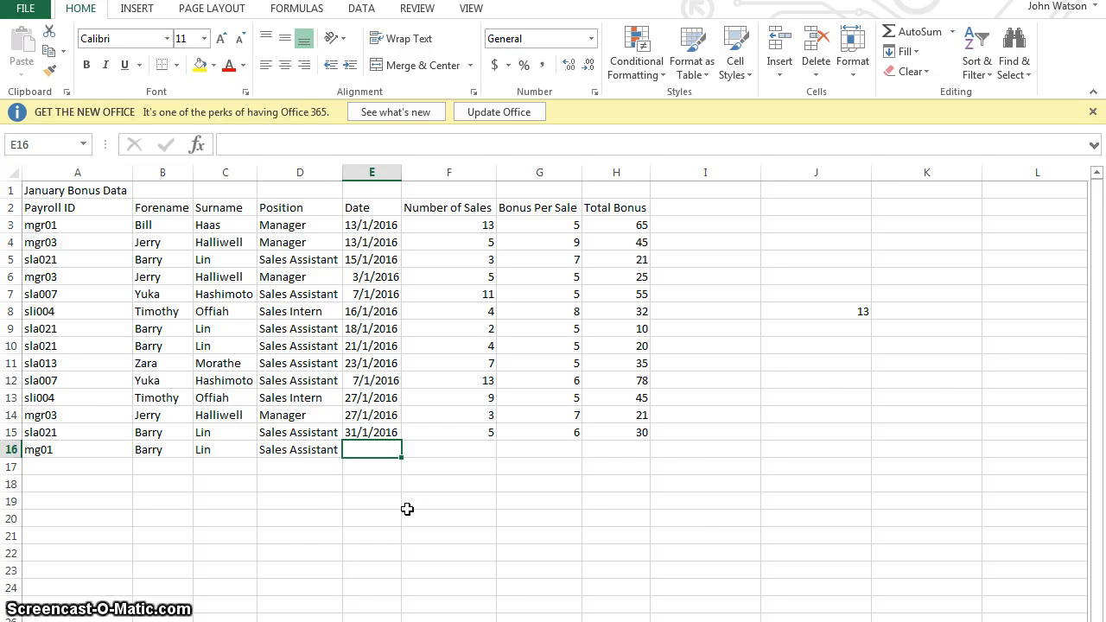
{"action": "type", "text": "31"}
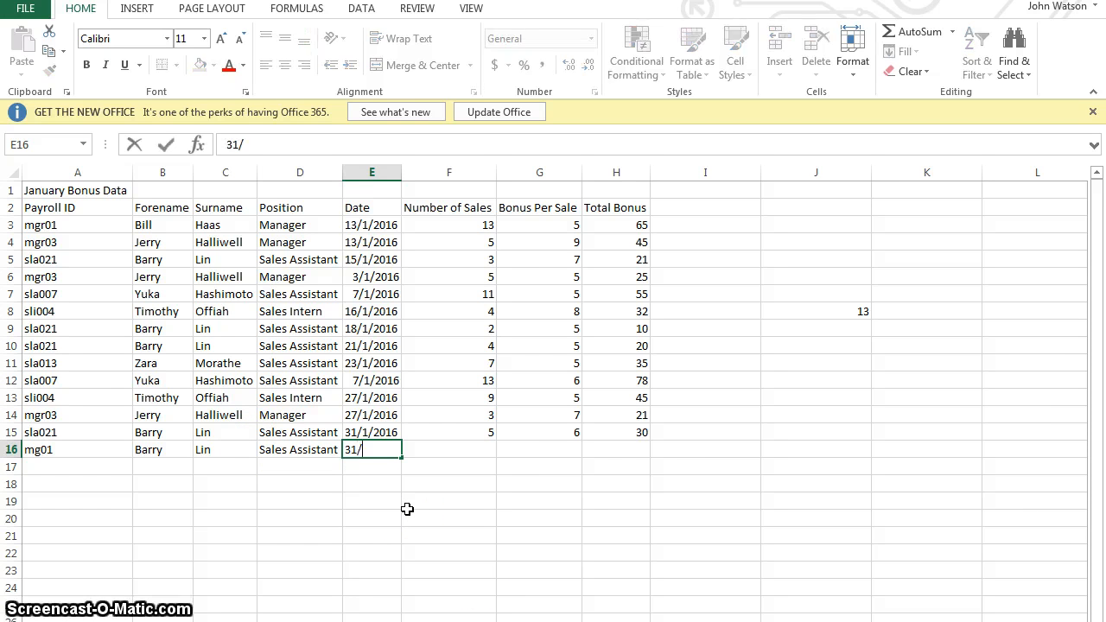
{"action": "type", "text": "/1/2016"}
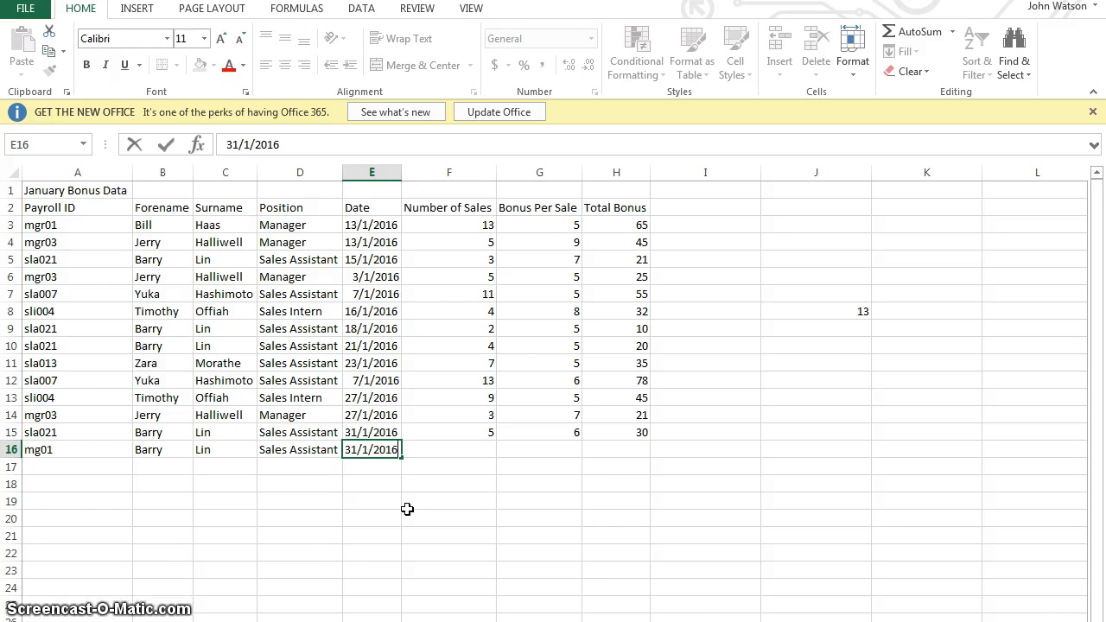
{"action": "key", "text": "Tab"}
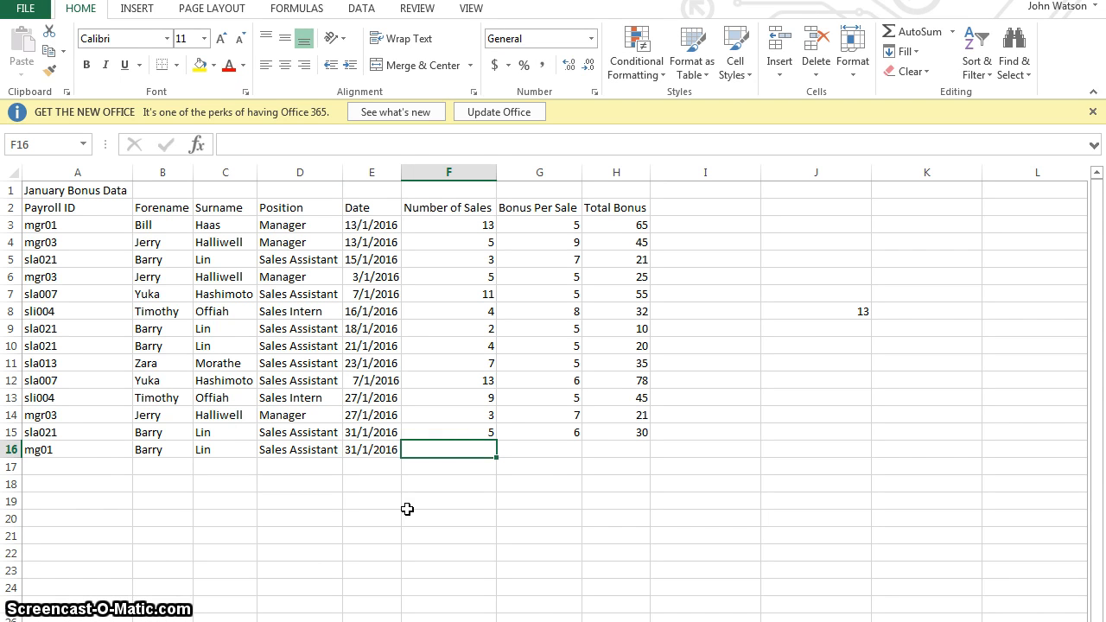
Enter 6 as the number of sales and 4 as the bonus per sale in row 16
{"action": "left_click", "coordinate": [463, 469]}
{"action": "type", "text": "6"}
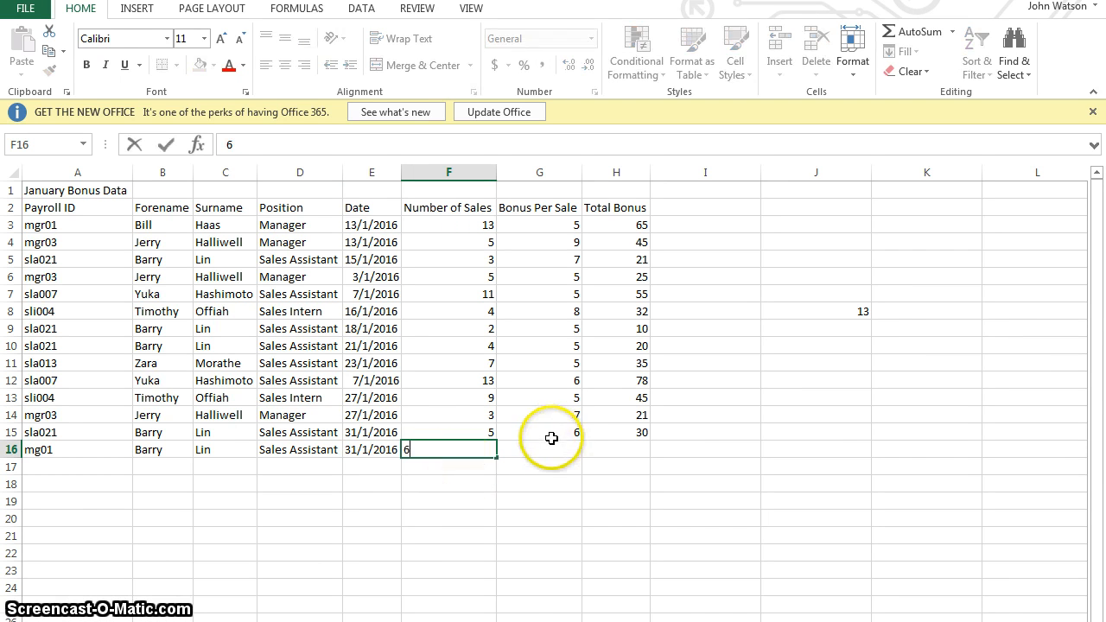
{"action": "left_click", "coordinate": [552, 450]}
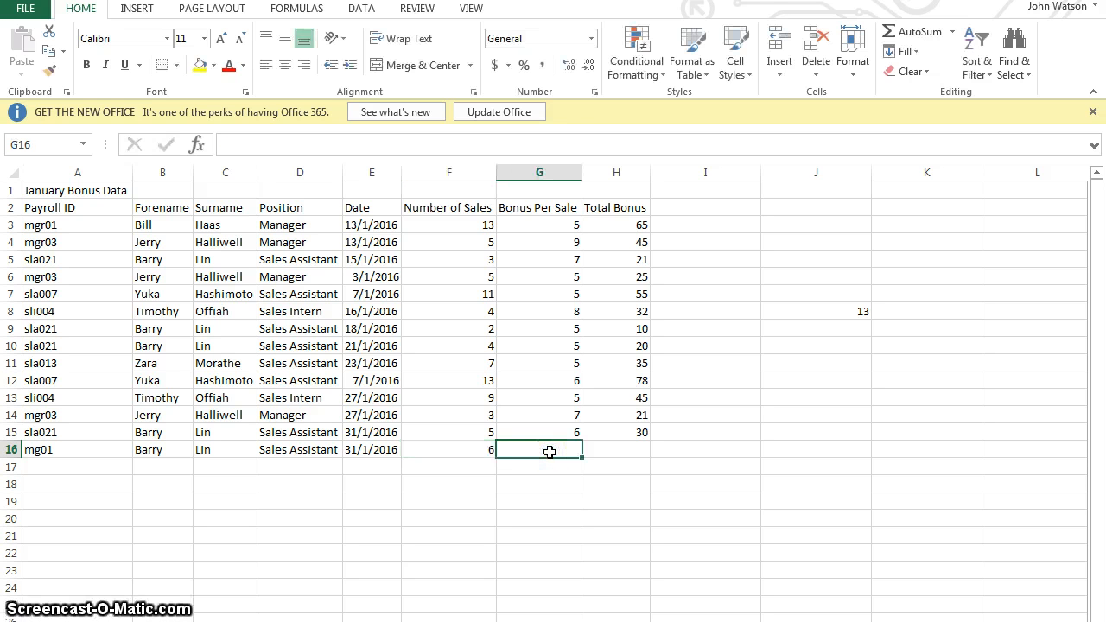
{"action": "type", "text": "4"}
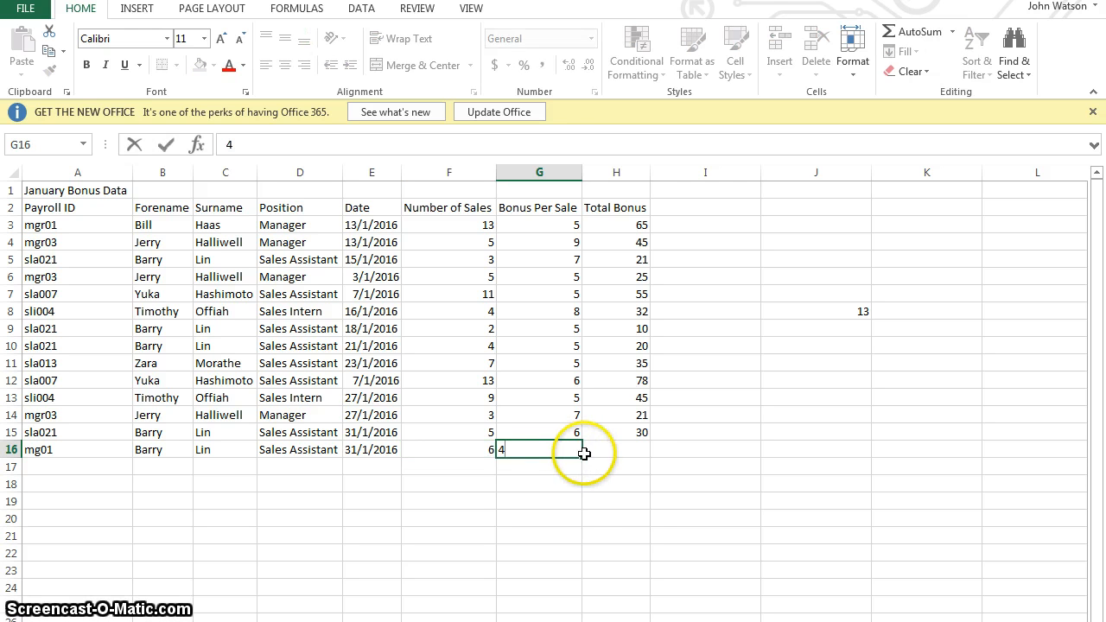
{"action": "key", "text": "Tab"}
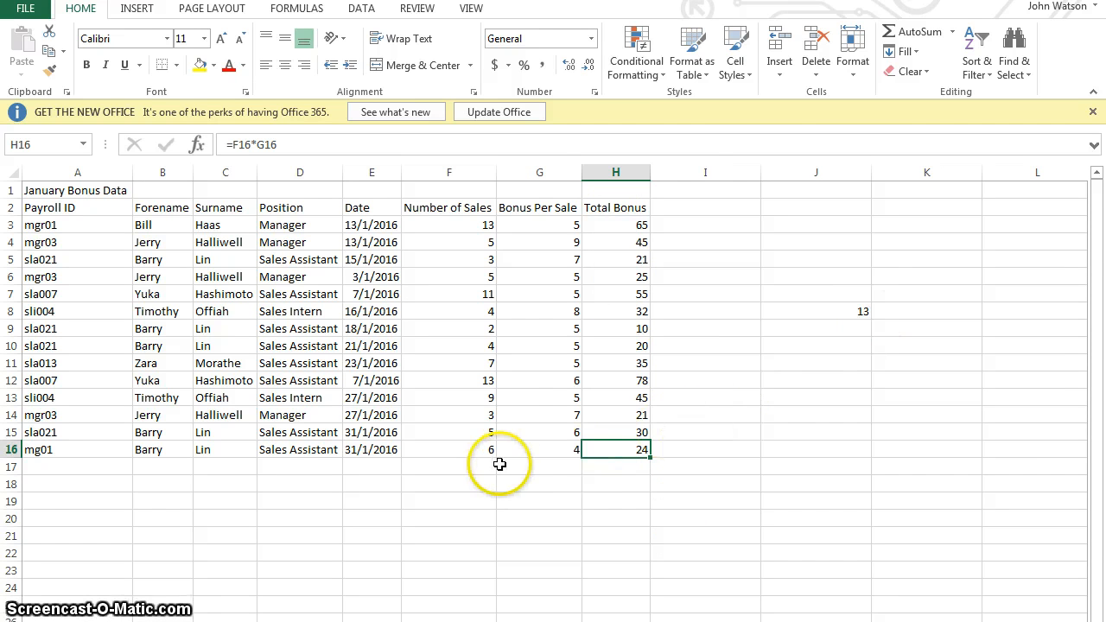
Extend the SUMIF formula in J8 to cover range A3:A16 and sum range F3:F16
{"action": "left_click", "coordinate": [852, 313]}
{"action": "double_click", "coordinate": [851, 313]}
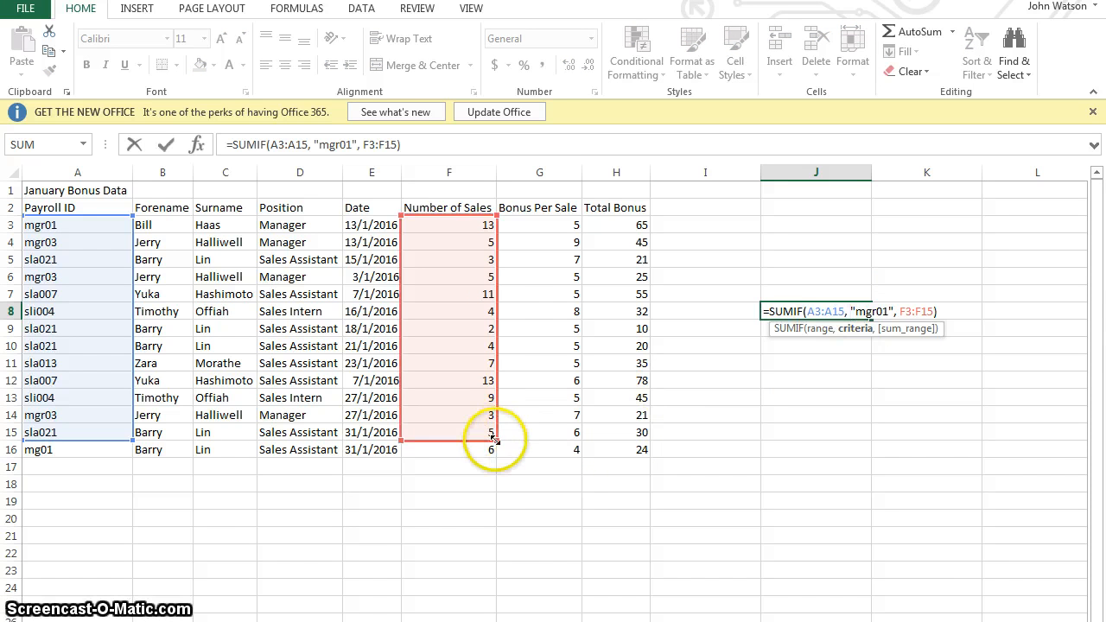
{"action": "left_click_drag", "start_coordinate": [496, 440], "coordinate": [494, 451]}
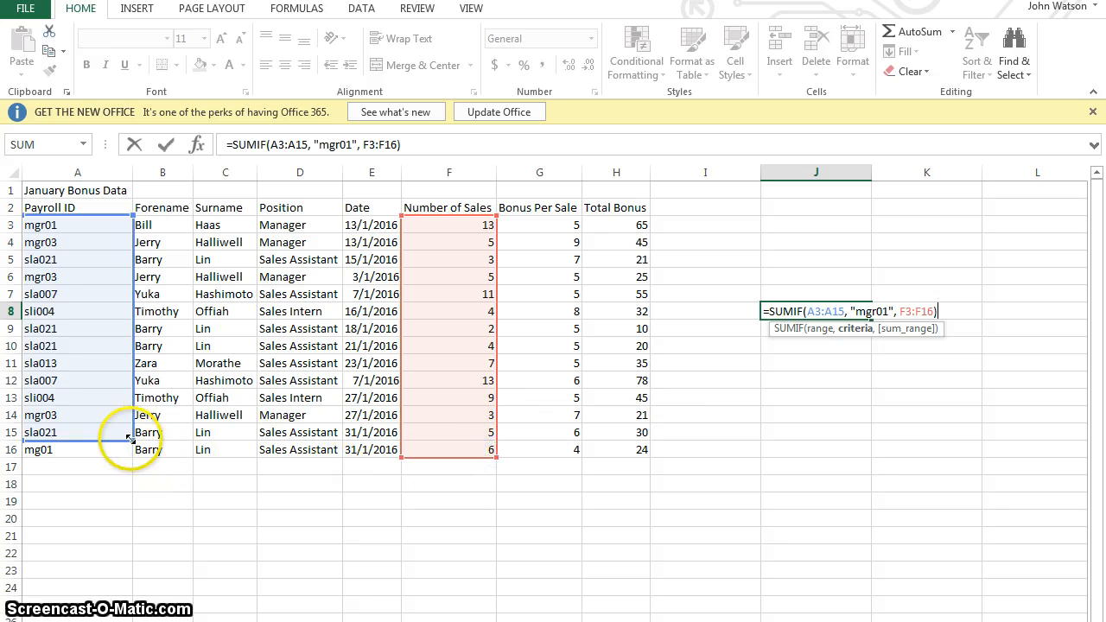
{"action": "left_click_drag", "start_coordinate": [132, 441], "coordinate": [132, 451]}
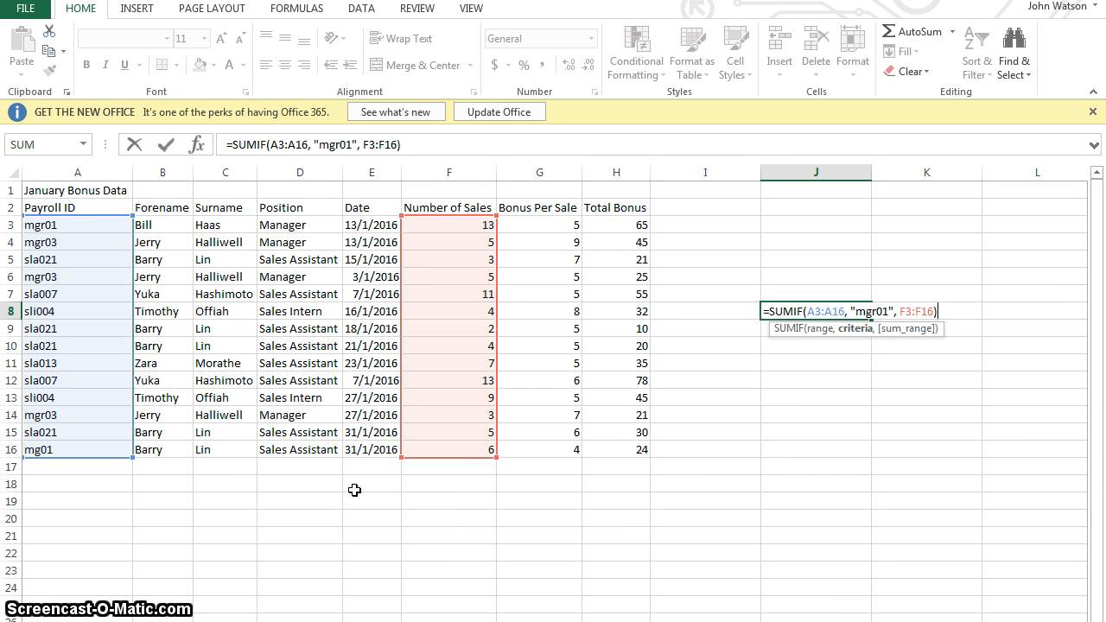
{"action": "key", "text": "Return"}
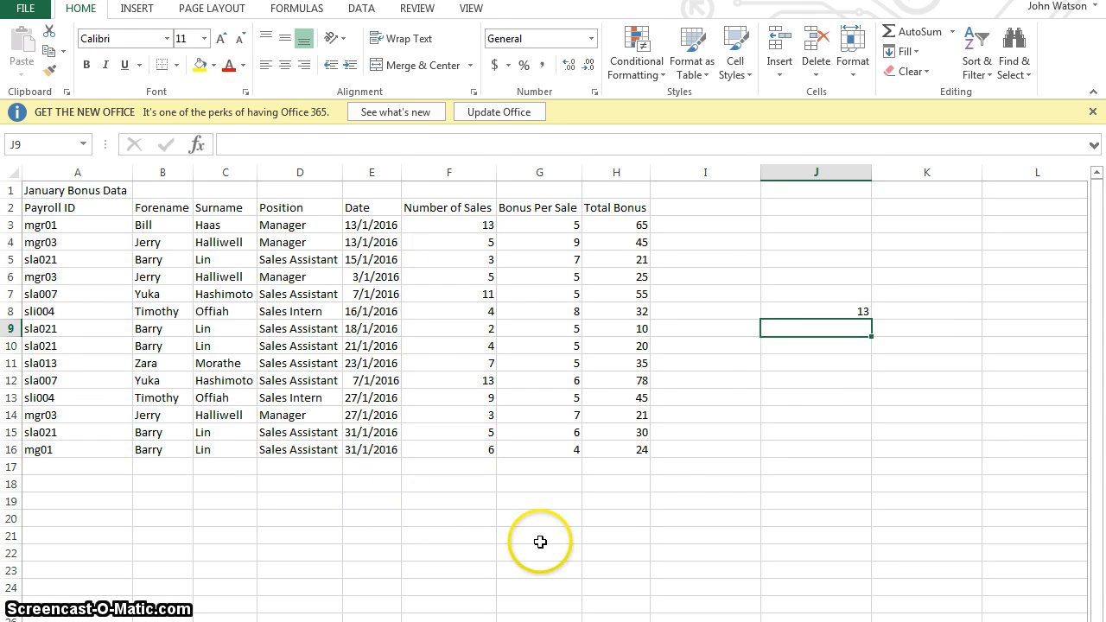
Correct the payroll ID in A16 by adding the missing letter r so it matches the ID in A3
{"action": "left_click", "coordinate": [847, 309]}
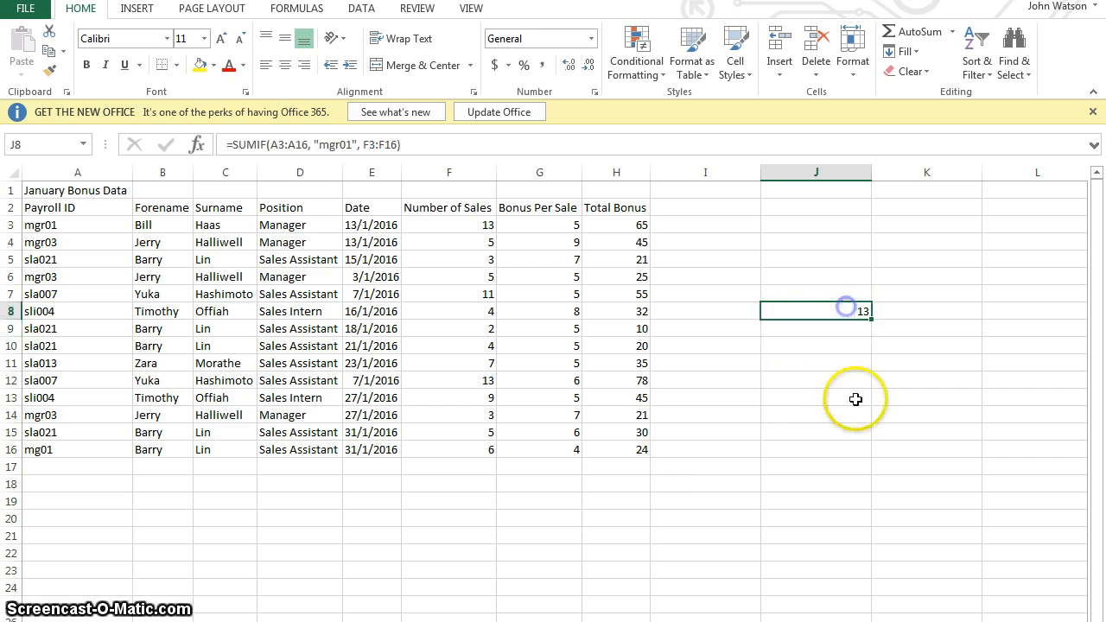
{"action": "left_click", "coordinate": [478, 450]}
{"action": "left_click", "coordinate": [828, 317]}
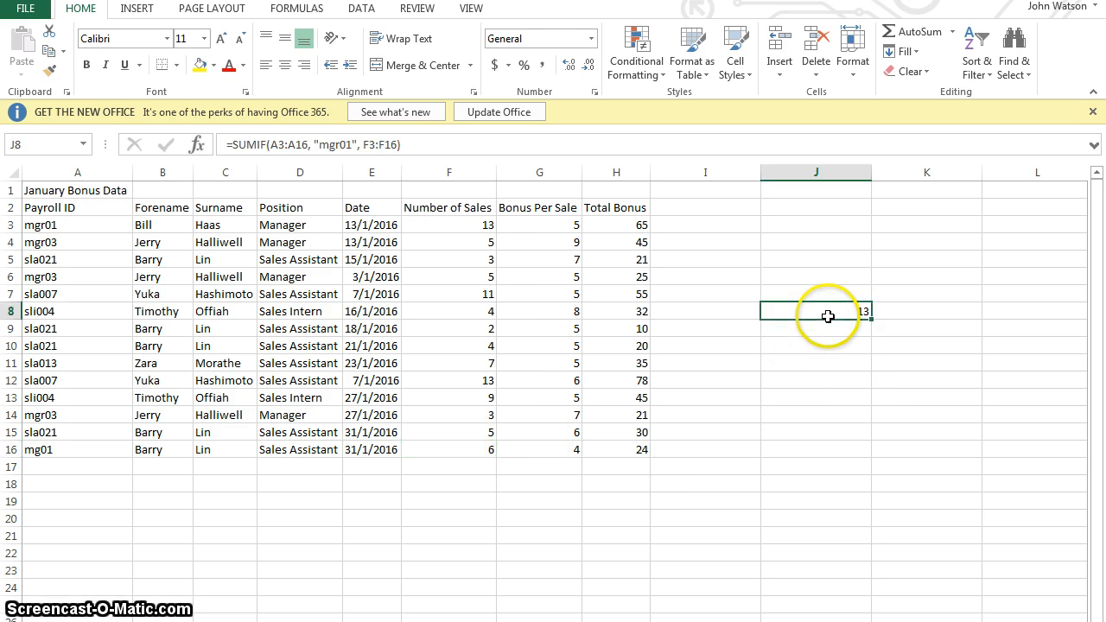
{"action": "double_click", "coordinate": [831, 316]}
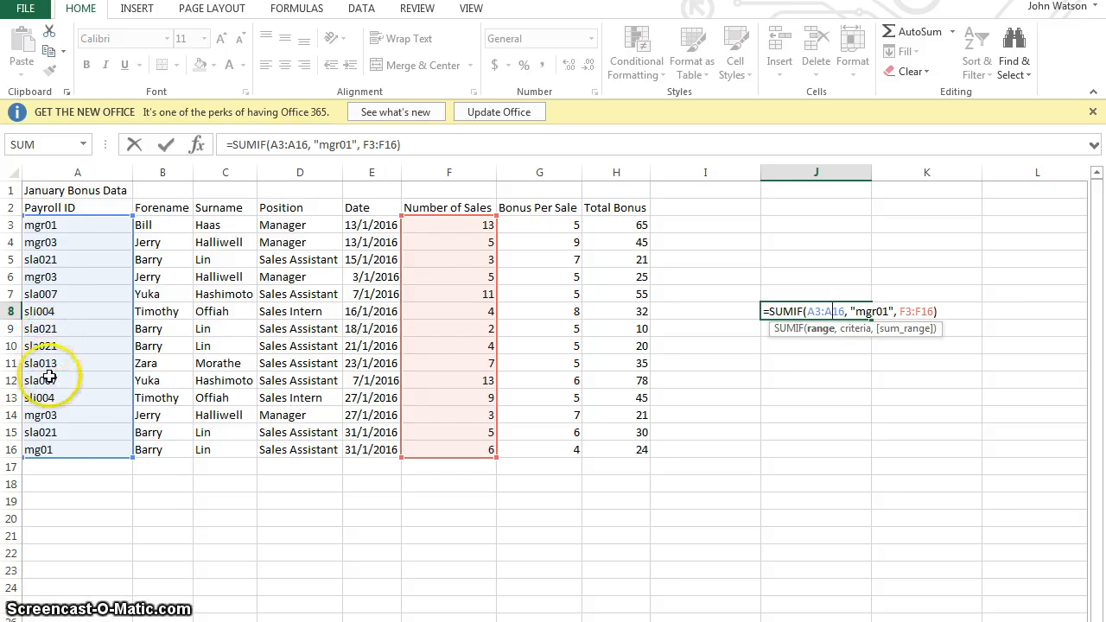
{"action": "left_click", "coordinate": [56, 450]}
{"action": "double_click", "coordinate": [43, 449]}
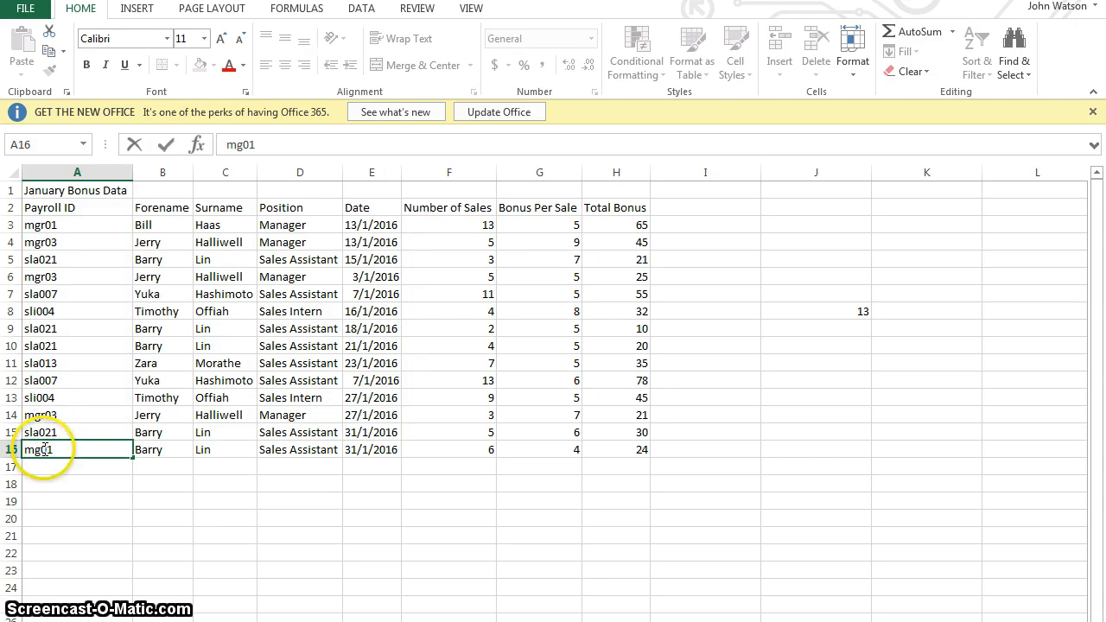
{"action": "type", "text": "r"}
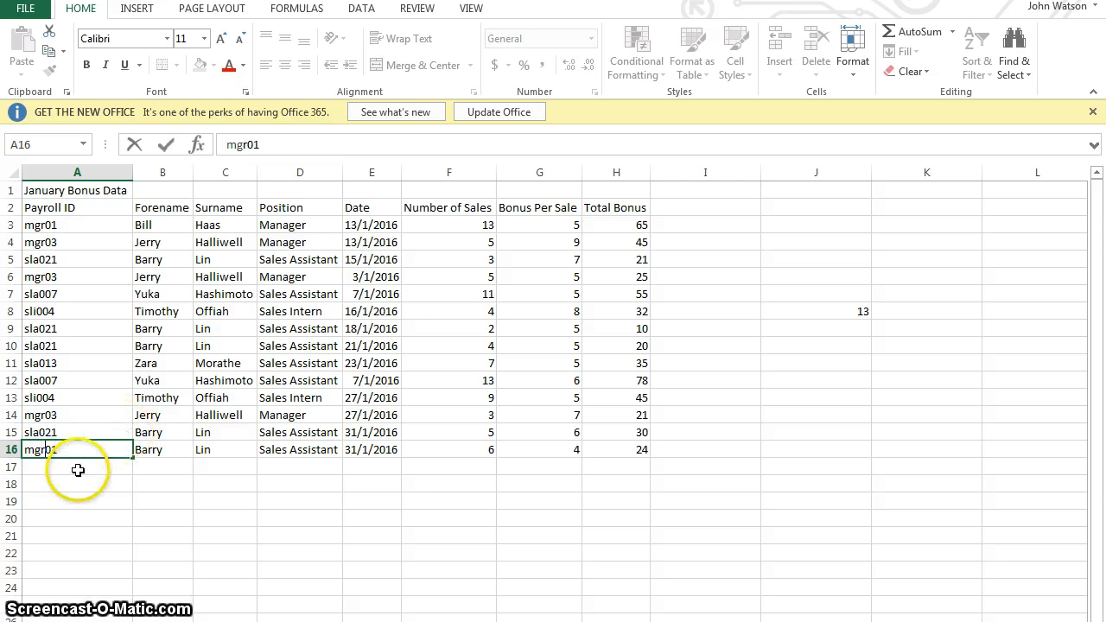
{"action": "key", "text": "Return"}
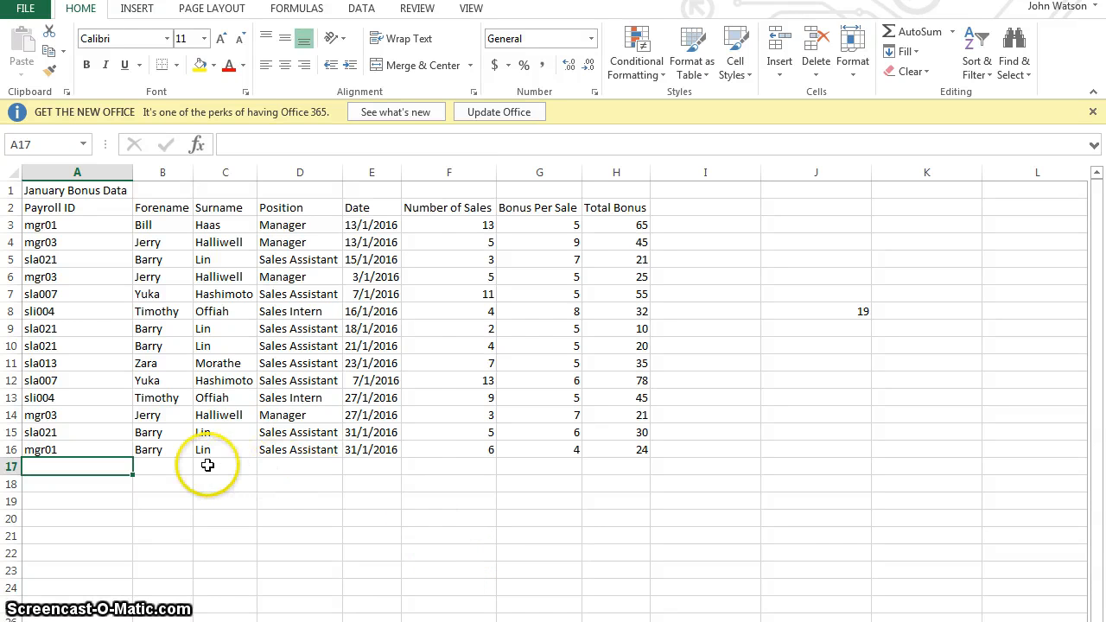
{"action": "left_click", "coordinate": [160, 449]}
{"action": "left_click_drag", "start_coordinate": [206, 449], "coordinate": [294, 449]}
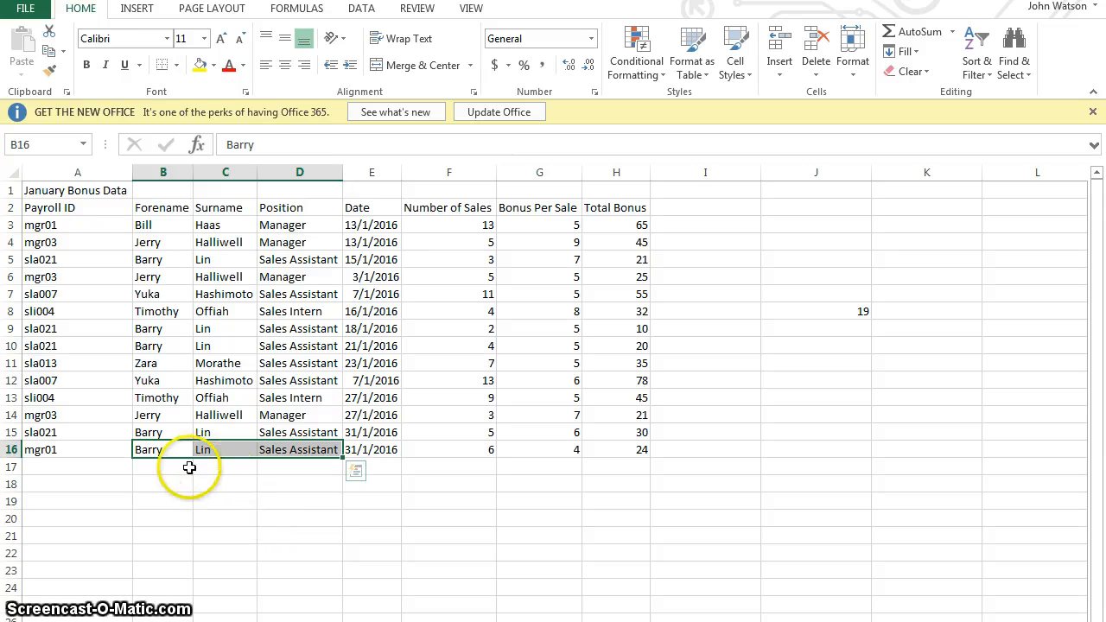
{"action": "left_click", "coordinate": [230, 472]}
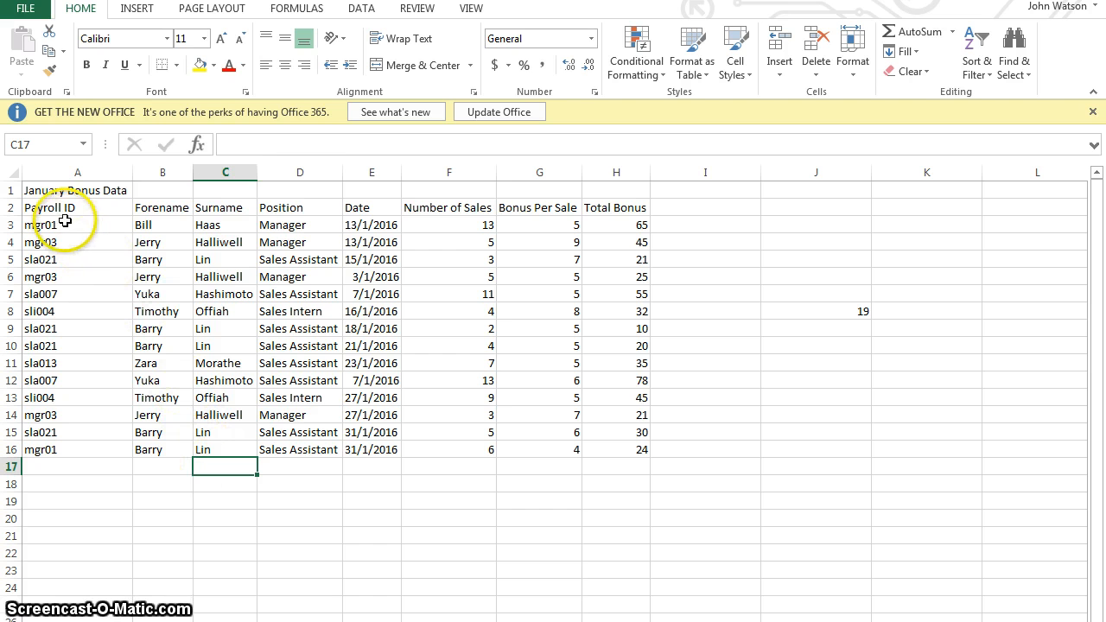
Copy the payroll ID, forename, surname and position data in A2:D16 to A1 of a new sheet
{"action": "left_click_drag", "start_coordinate": [50, 208], "coordinate": [310, 448]}
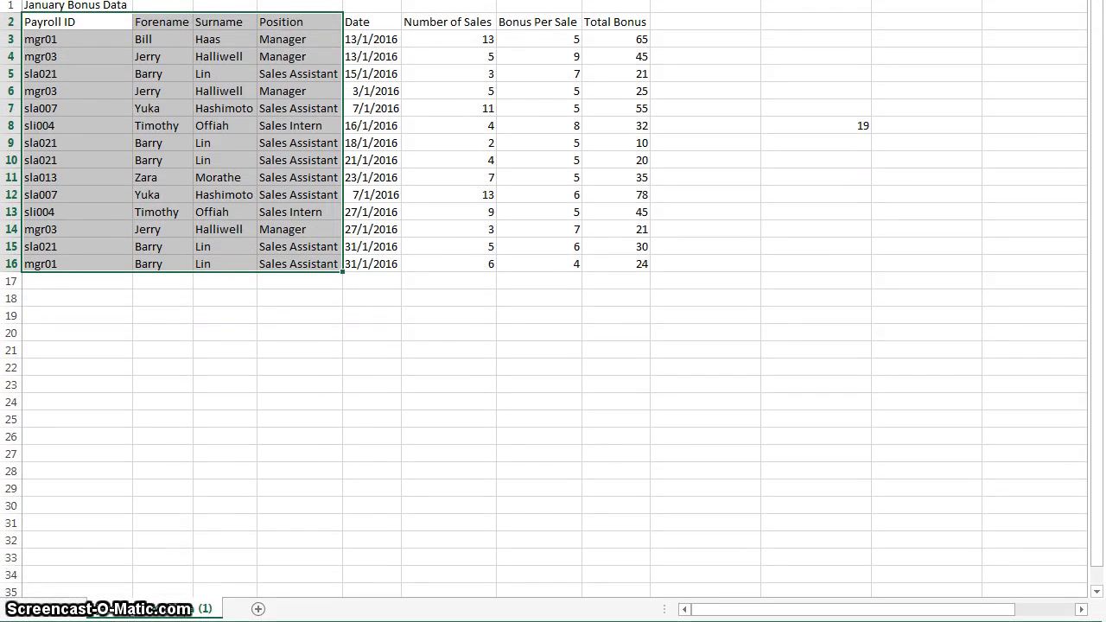
{"action": "key", "text": "ctrl+c"}
{"action": "key", "text": "ctrl+q"}
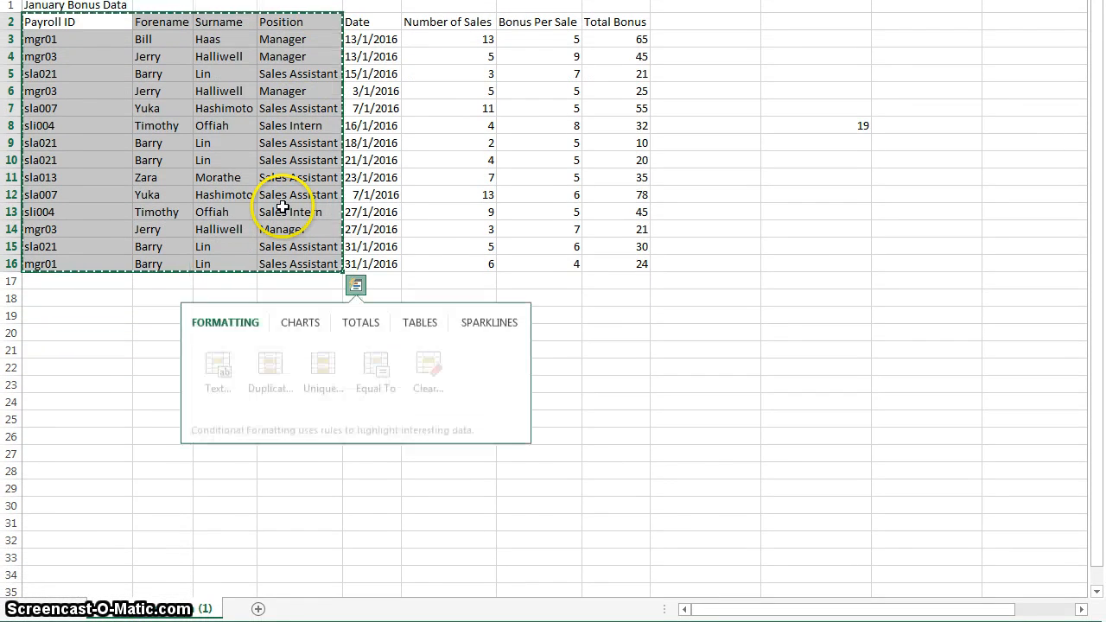
{"action": "left_click", "coordinate": [258, 610]}
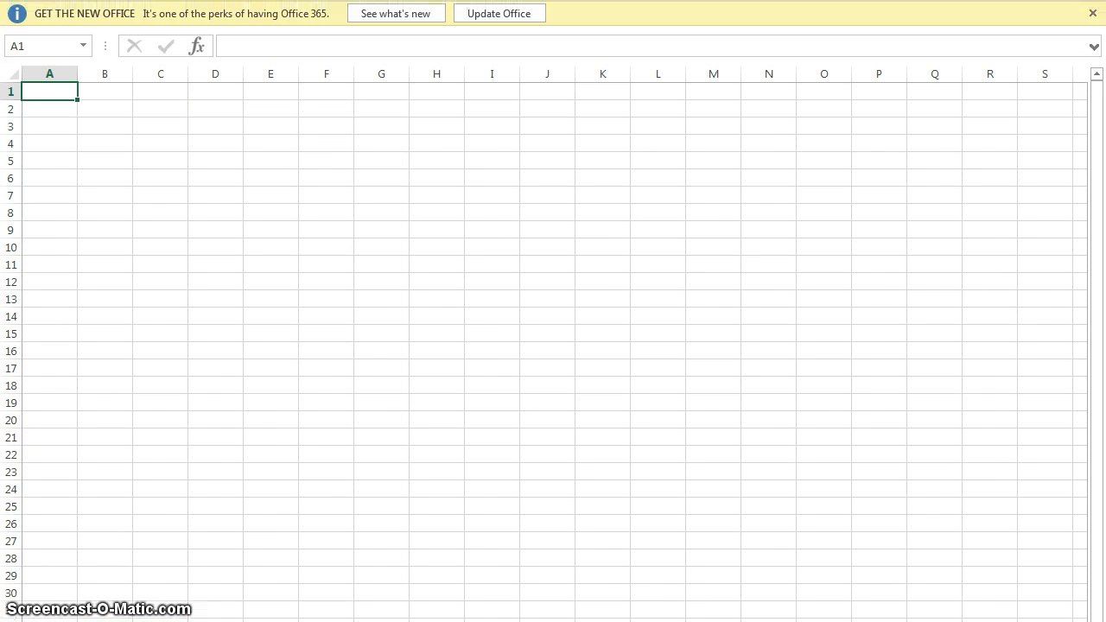
{"action": "key", "text": "ctrl+v"}
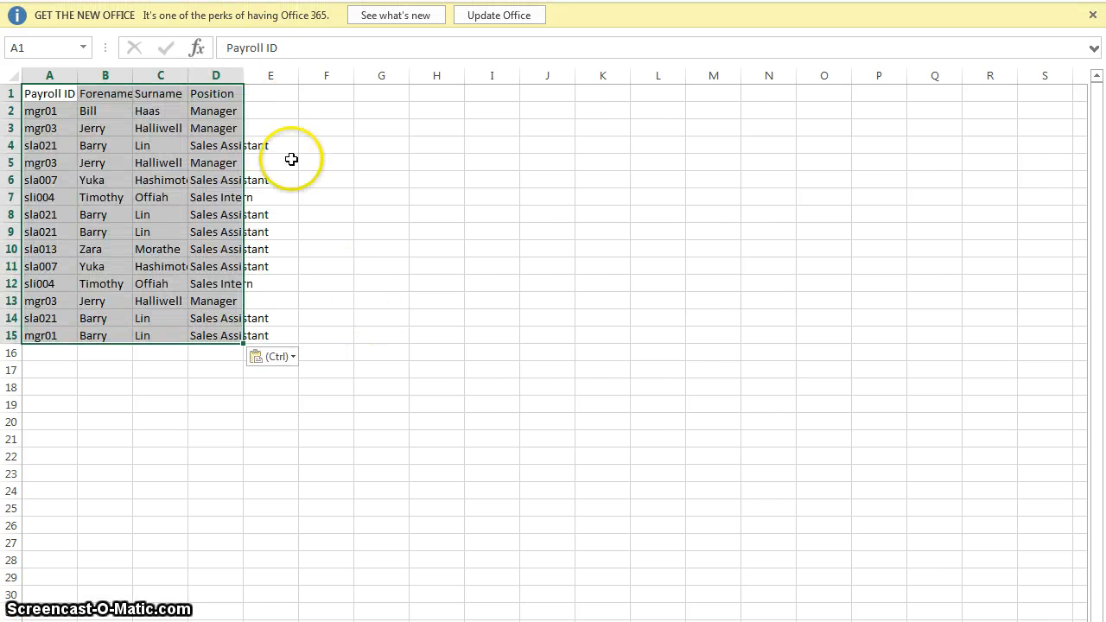
Autofit the widths of columns A to D to the pasted employee data
{"action": "double_click", "coordinate": [244, 75]}
{"action": "double_click", "coordinate": [188, 75]}
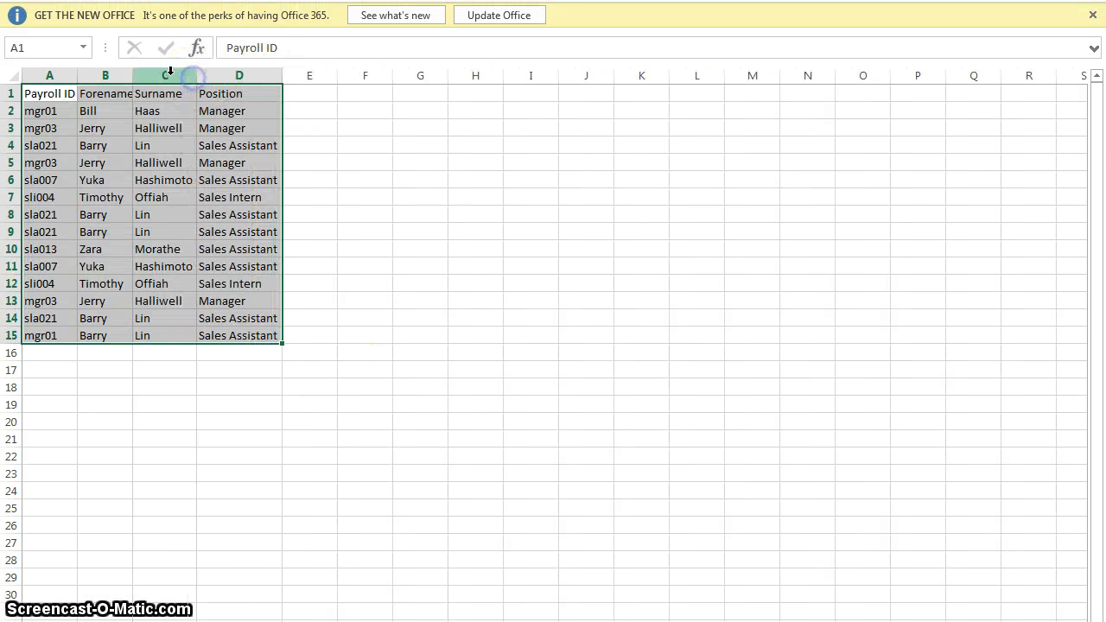
{"action": "double_click", "coordinate": [133, 75]}
{"action": "double_click", "coordinate": [76, 75]}
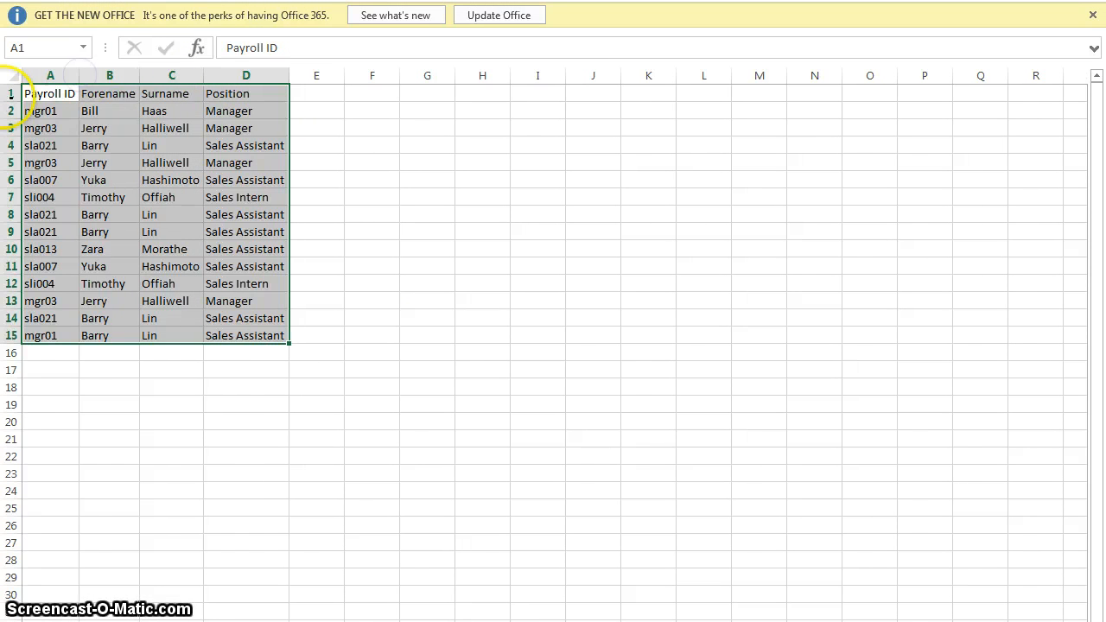
Insert a row above the headers and title it Employee Data, merged and centred across A1:D1
{"action": "left_click", "coordinate": [11, 93]}
{"action": "right_click", "coordinate": [10, 93]}
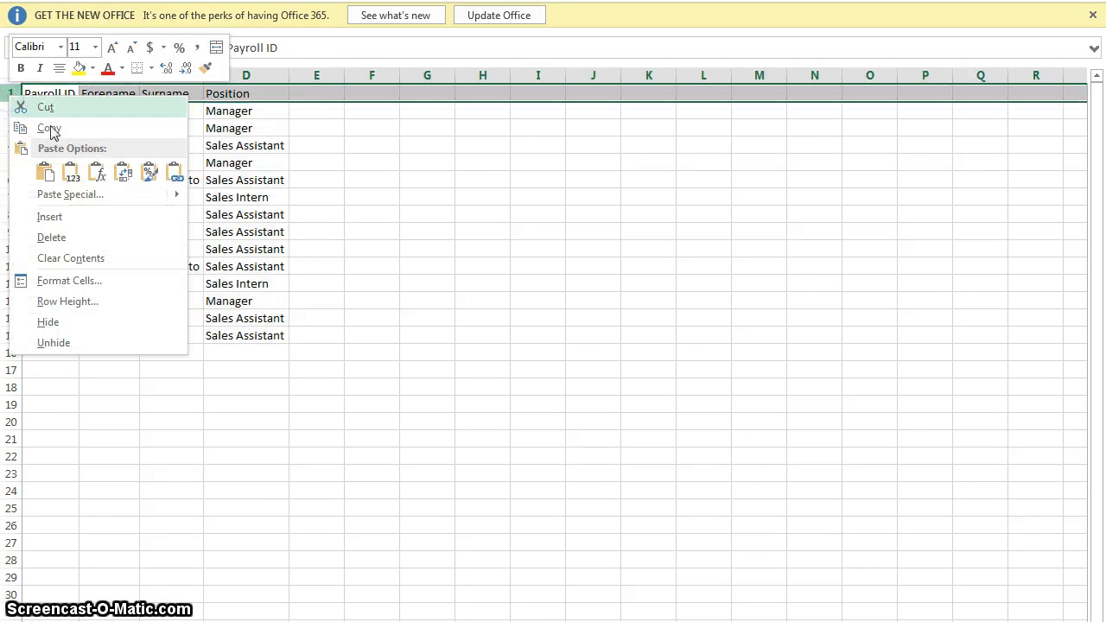
{"action": "left_click", "coordinate": [60, 216]}
{"action": "left_click_drag", "start_coordinate": [63, 93], "coordinate": [249, 96]}
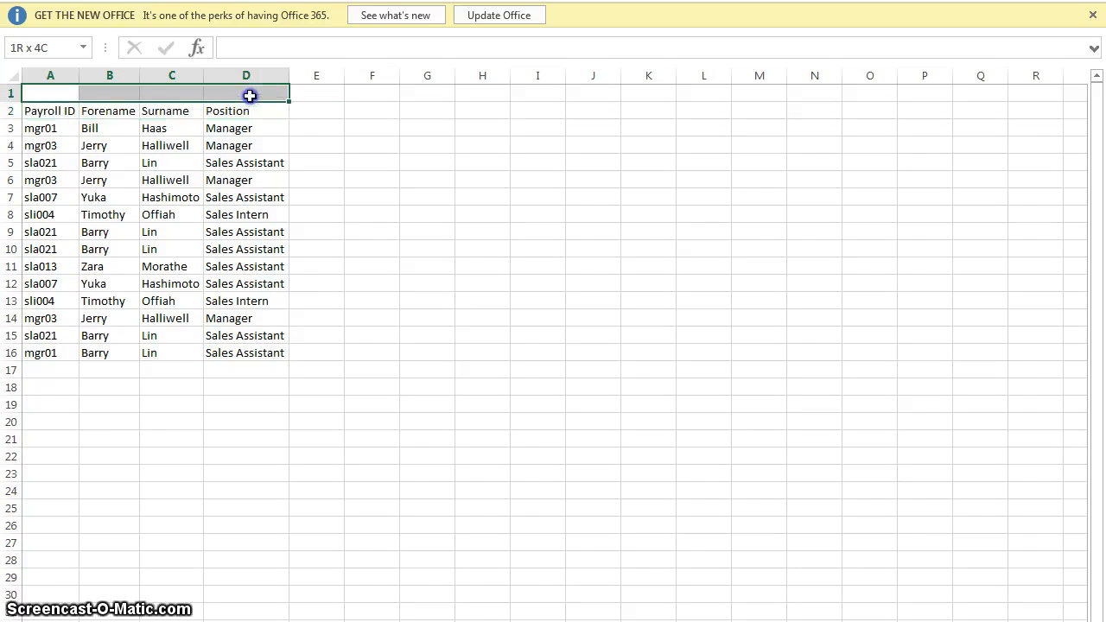
{"action": "left_click", "coordinate": [417, 1]}
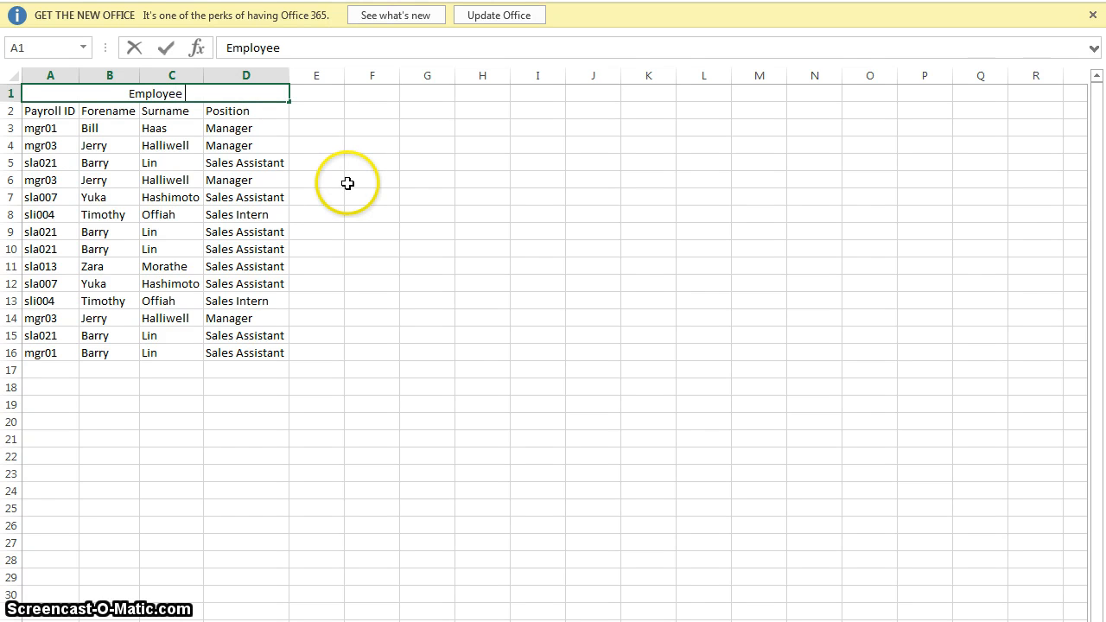
{"action": "key", "text": "Return"}
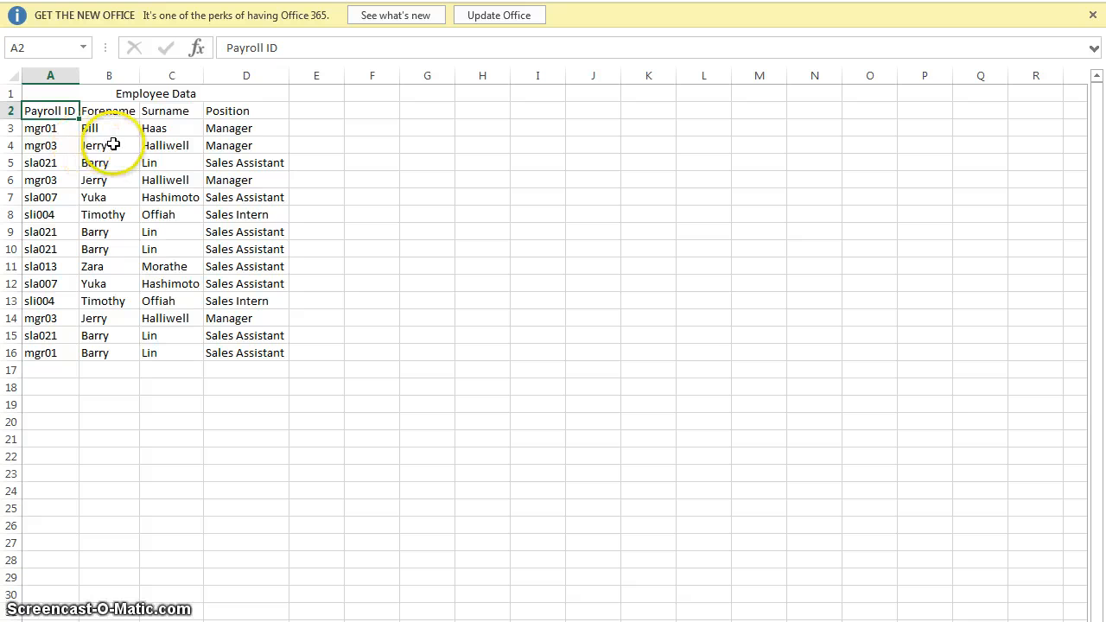
Clear the repeated employee records in columns A to D of rows 6, 9, 10, 12 and 13 to 16
{"action": "left_click_drag", "start_coordinate": [35, 180], "coordinate": [249, 185]}
{"action": "key", "text": "Delete"}
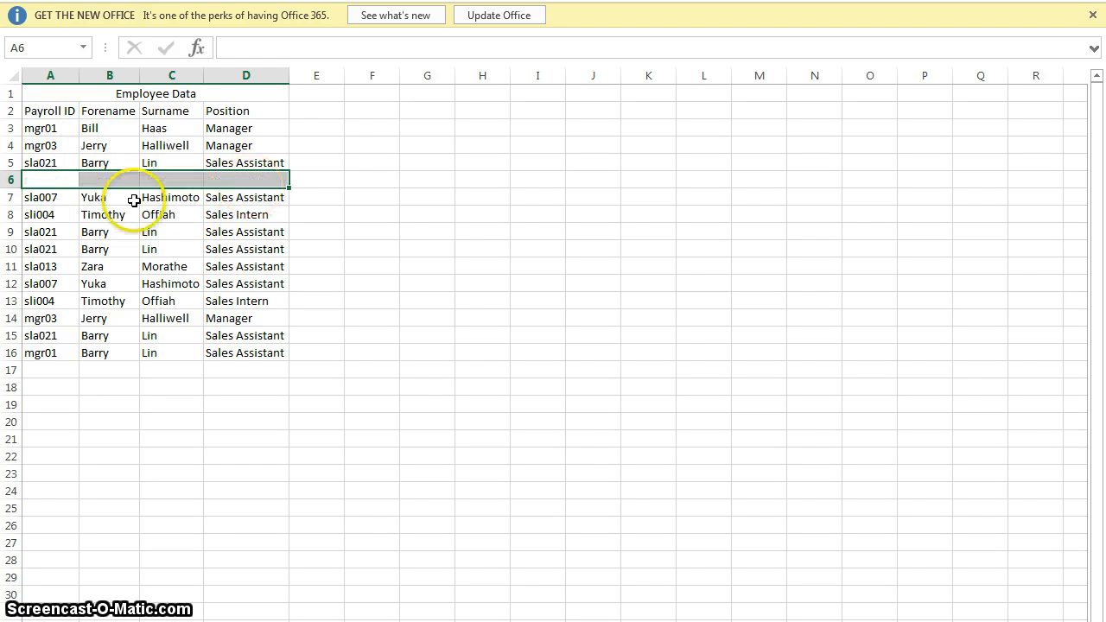
{"action": "left_click_drag", "start_coordinate": [39, 232], "coordinate": [248, 246]}
{"action": "key", "text": "Delete"}
{"action": "left_click_drag", "start_coordinate": [72, 284], "coordinate": [257, 282]}
{"action": "key", "text": "Delete"}
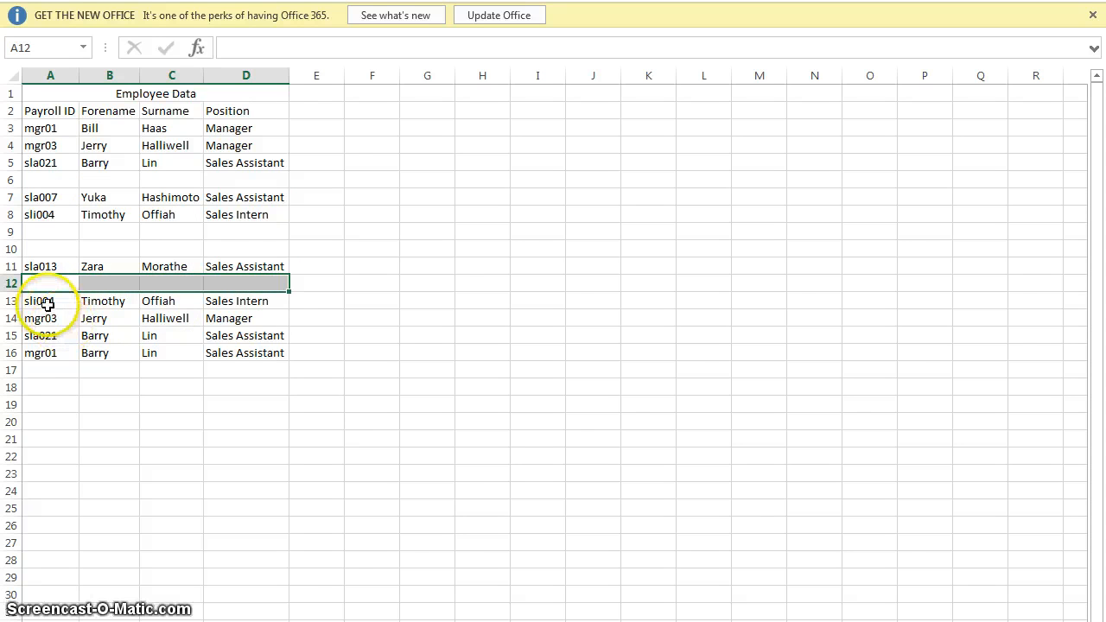
{"action": "left_click_drag", "start_coordinate": [49, 302], "coordinate": [251, 346]}
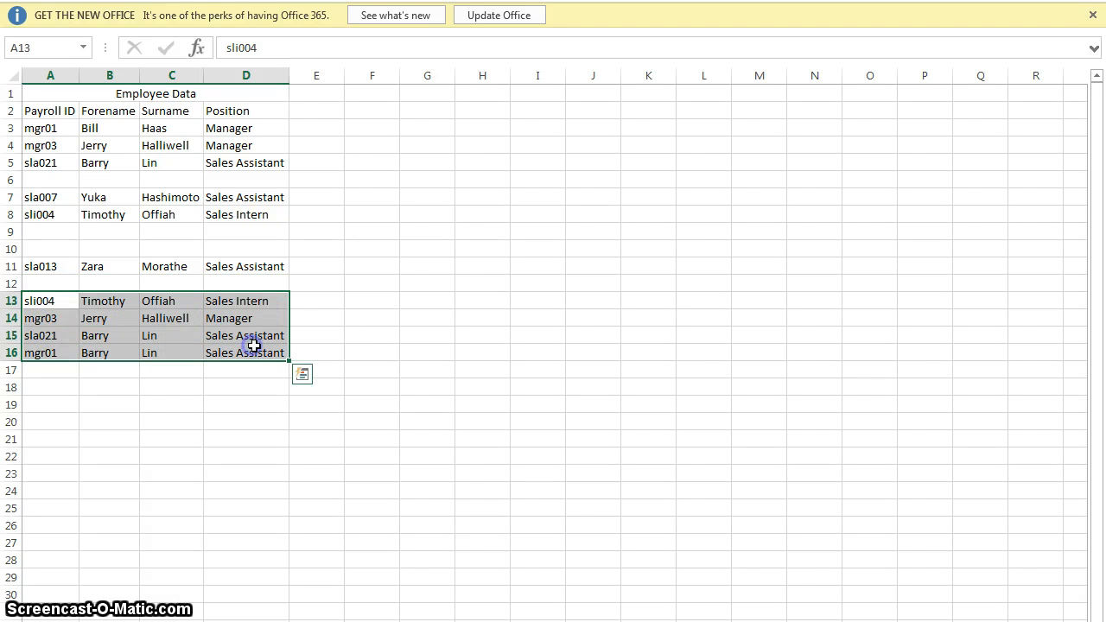
{"action": "key", "text": "Delete"}
Move the remaining employee records up to close the gaps, so the list fills rows 3 to 8
{"action": "left_click_drag", "start_coordinate": [52, 197], "coordinate": [228, 178]}
{"action": "left_click_drag", "start_coordinate": [55, 267], "coordinate": [230, 215]}
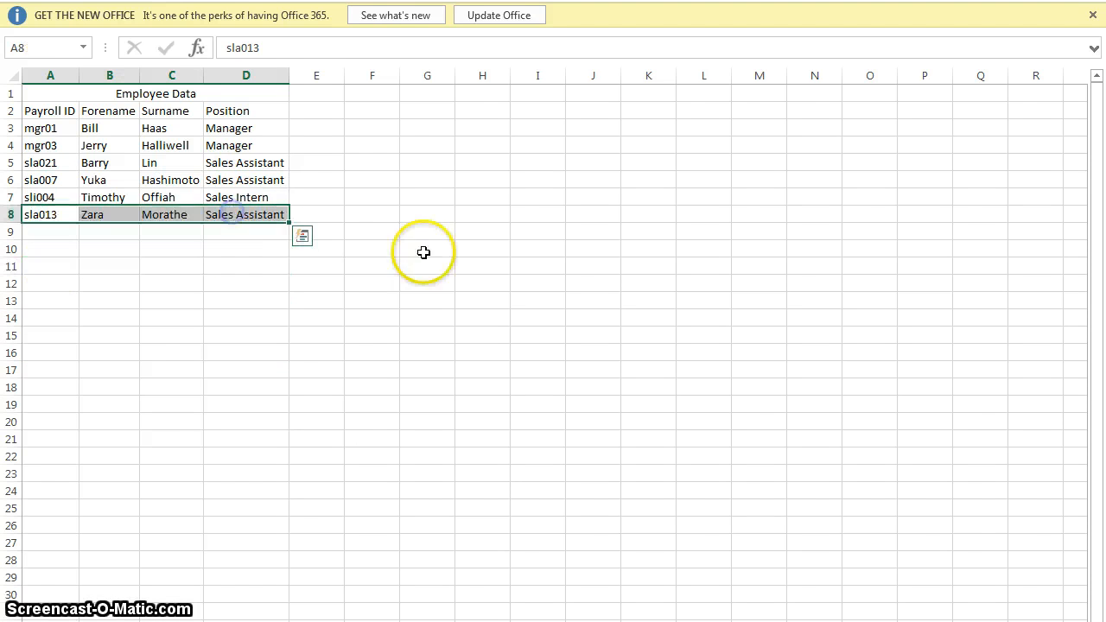
{"action": "left_click", "coordinate": [432, 250]}
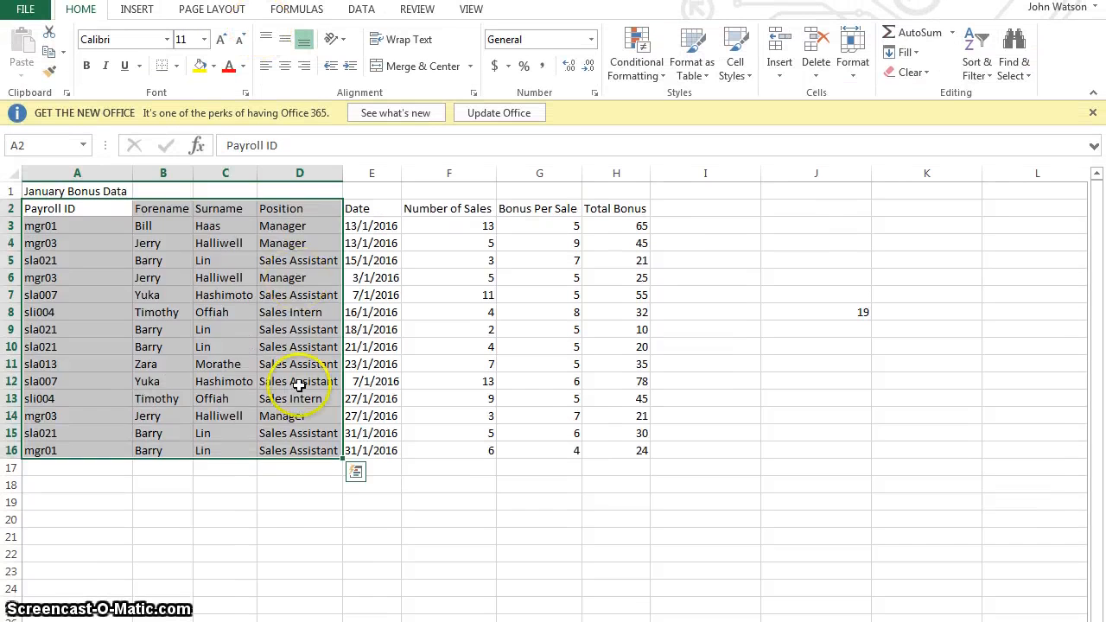
Clear the forename, surname and position entries in B3:D16 of the January bonus sheet
{"action": "left_click", "coordinate": [298, 301]}
{"action": "left_click_drag", "start_coordinate": [144, 226], "coordinate": [289, 445]}
{"action": "key", "text": "Delete"}
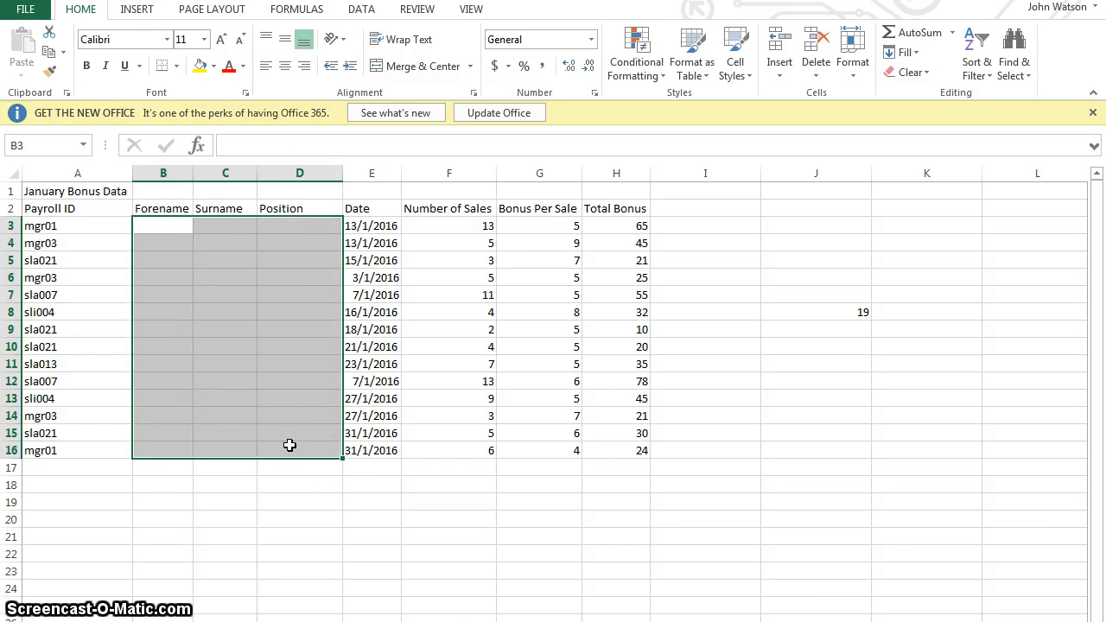
{"action": "left_click", "coordinate": [277, 517]}
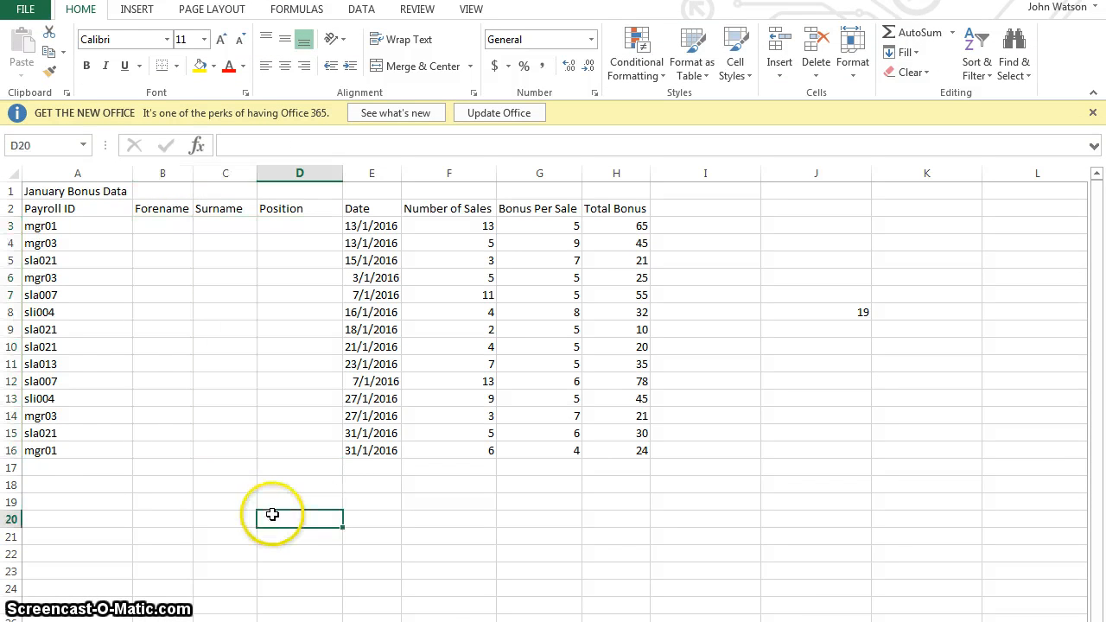
{"action": "left_click", "coordinate": [40, 227]}
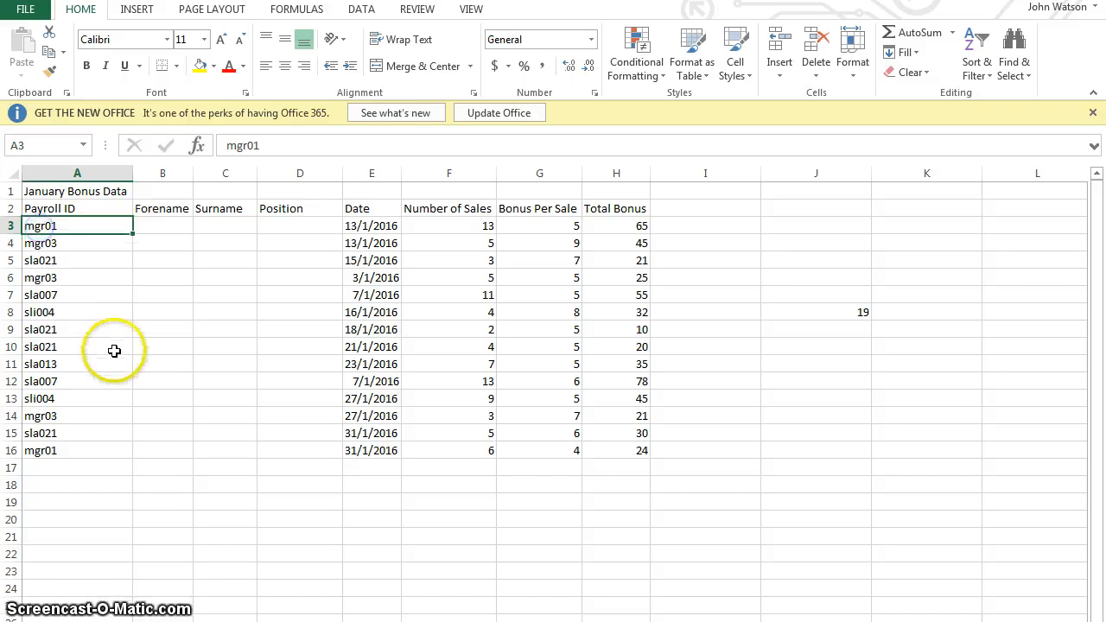
{"action": "left_click", "coordinate": [154, 221]}
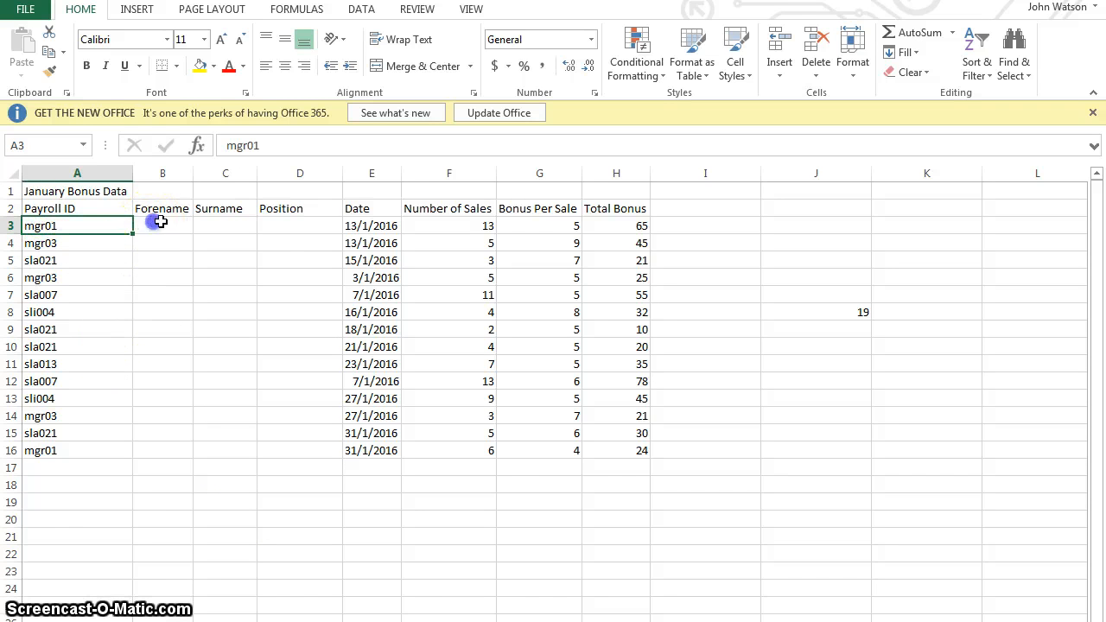
{"action": "left_click", "coordinate": [222, 222]}
{"action": "left_click", "coordinate": [278, 223]}
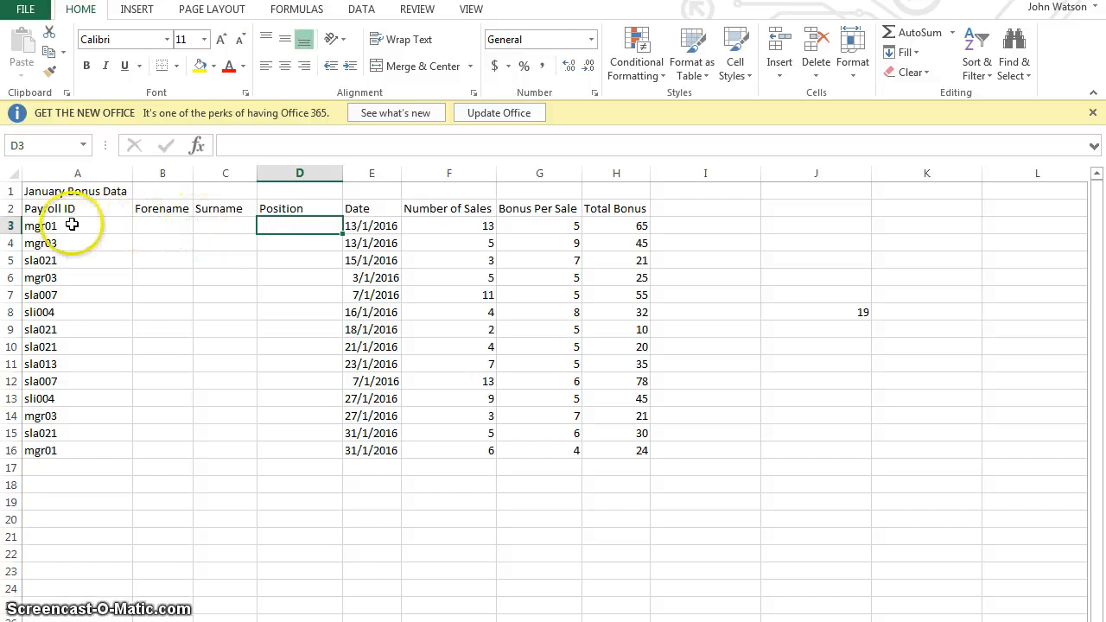
Start a VLOOKUP formula in B3 with A3 as the lookup value and Sheet2!A3:D8 as the table array
{"action": "left_click", "coordinate": [158, 226]}
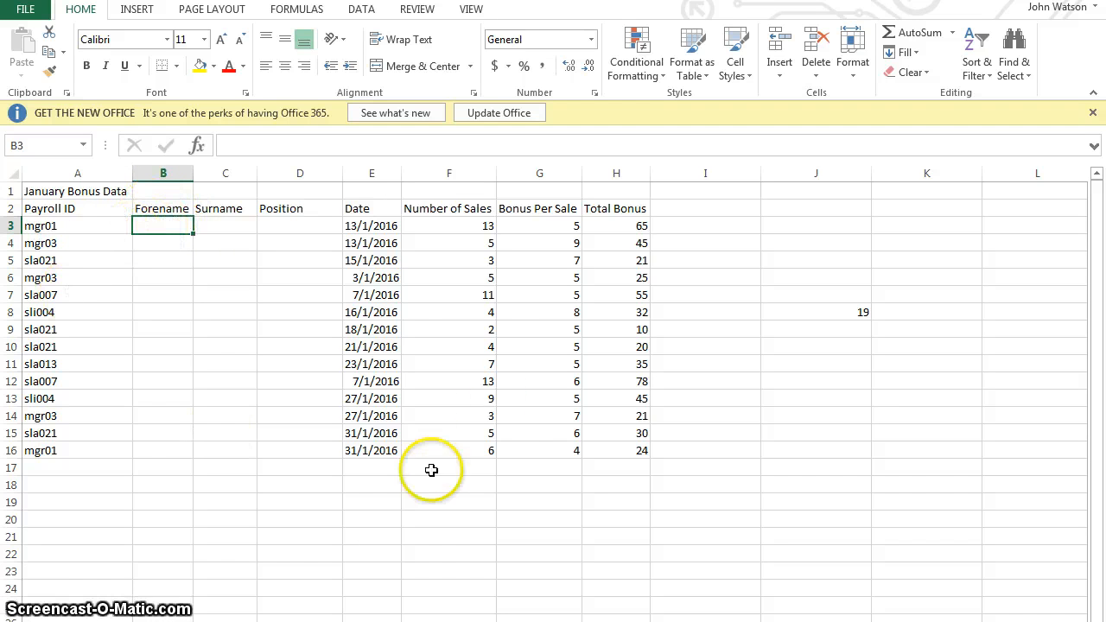
{"action": "type", "text": "="}
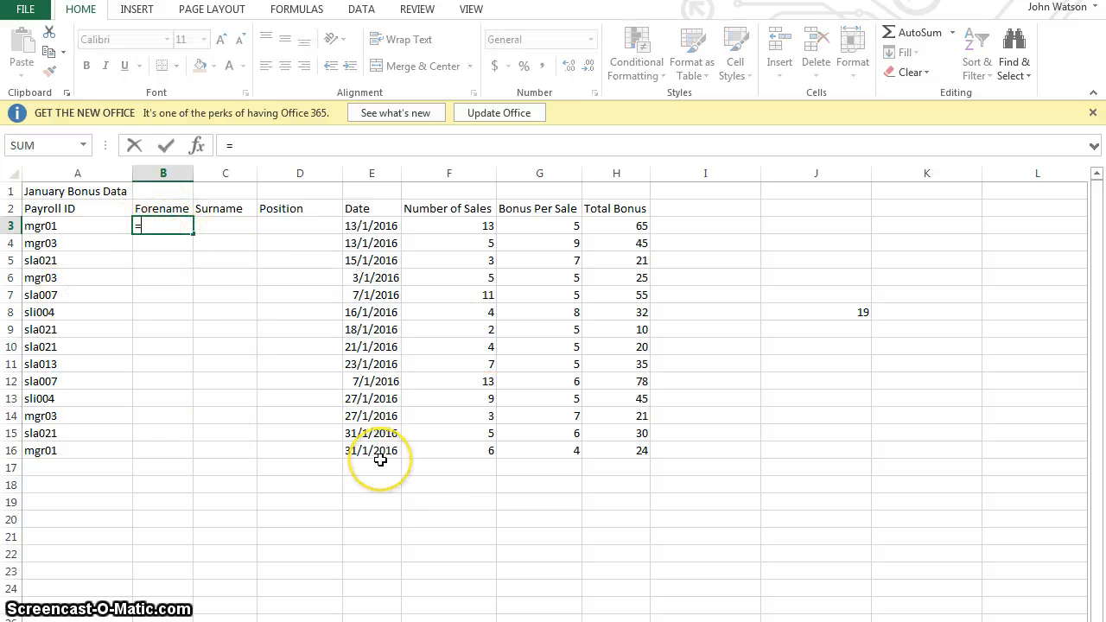
{"action": "type", "text": "v"}
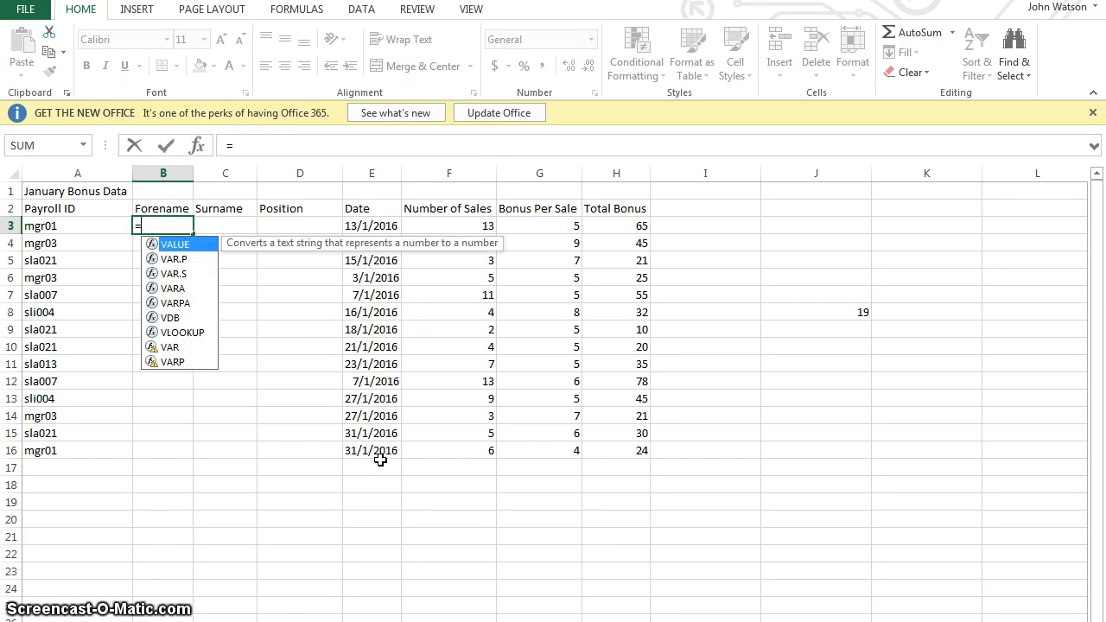
{"action": "type", "text": "lookup"}
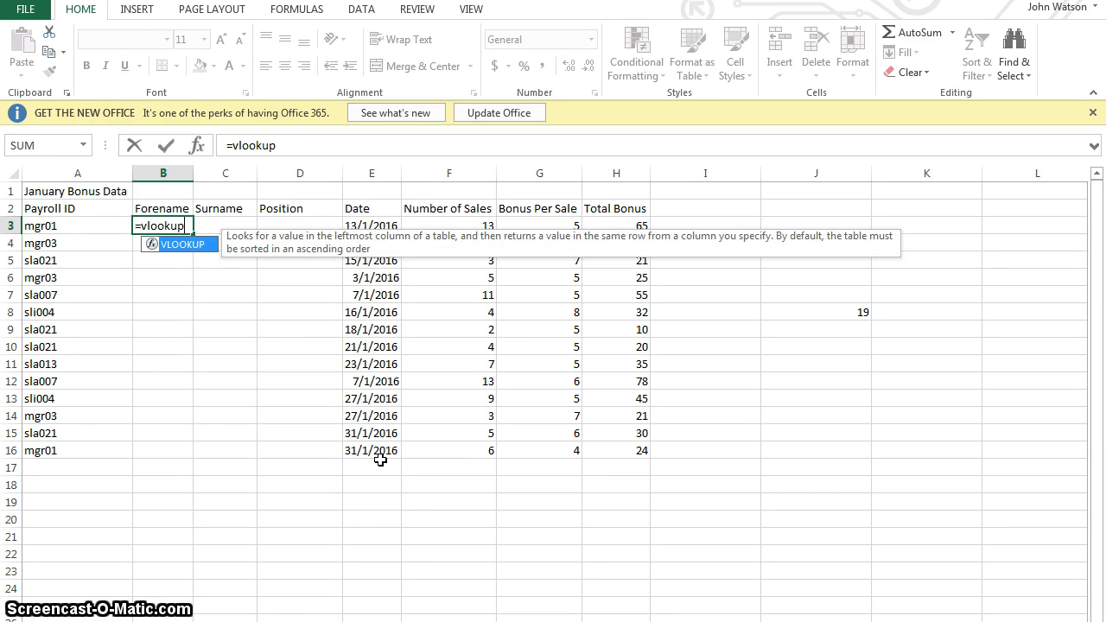
{"action": "type", "text": "("}
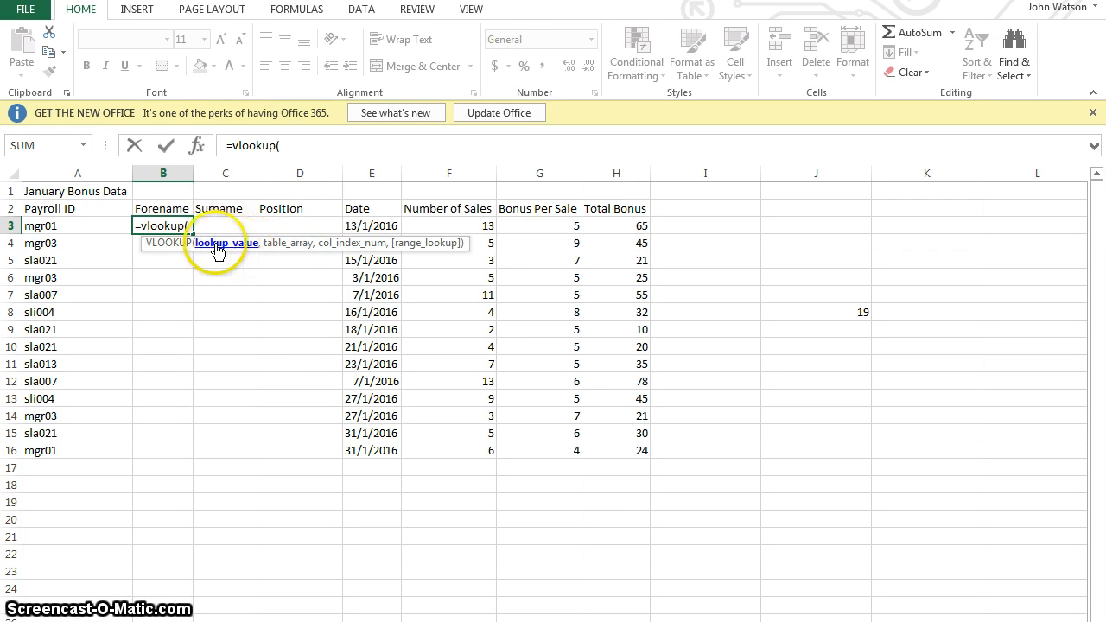
{"action": "left_click", "coordinate": [80, 224]}
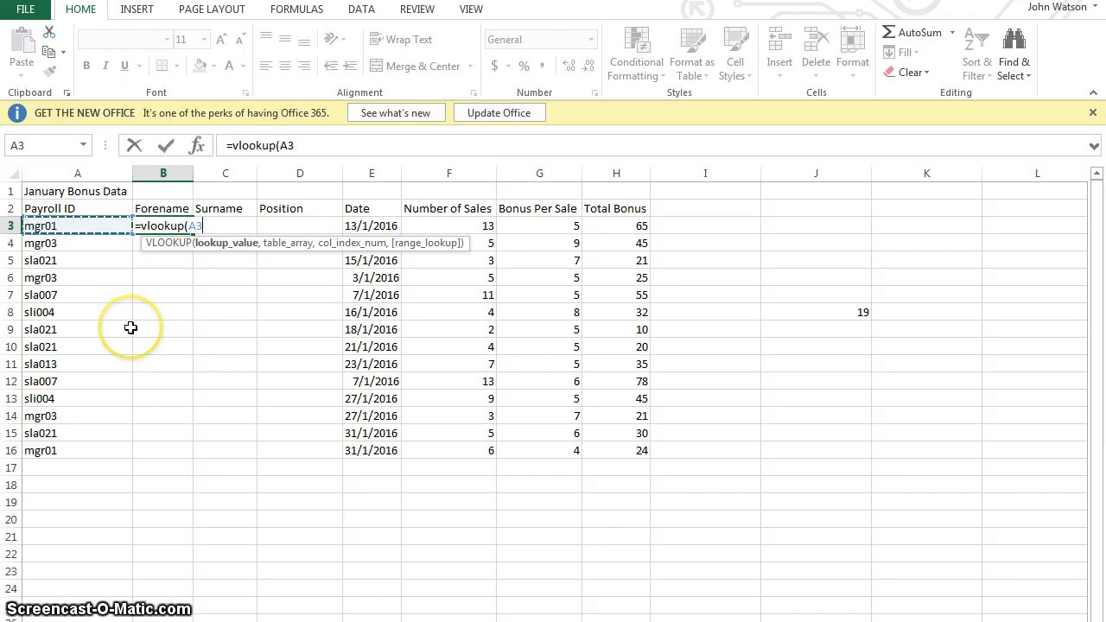
{"action": "type", "text": ","}
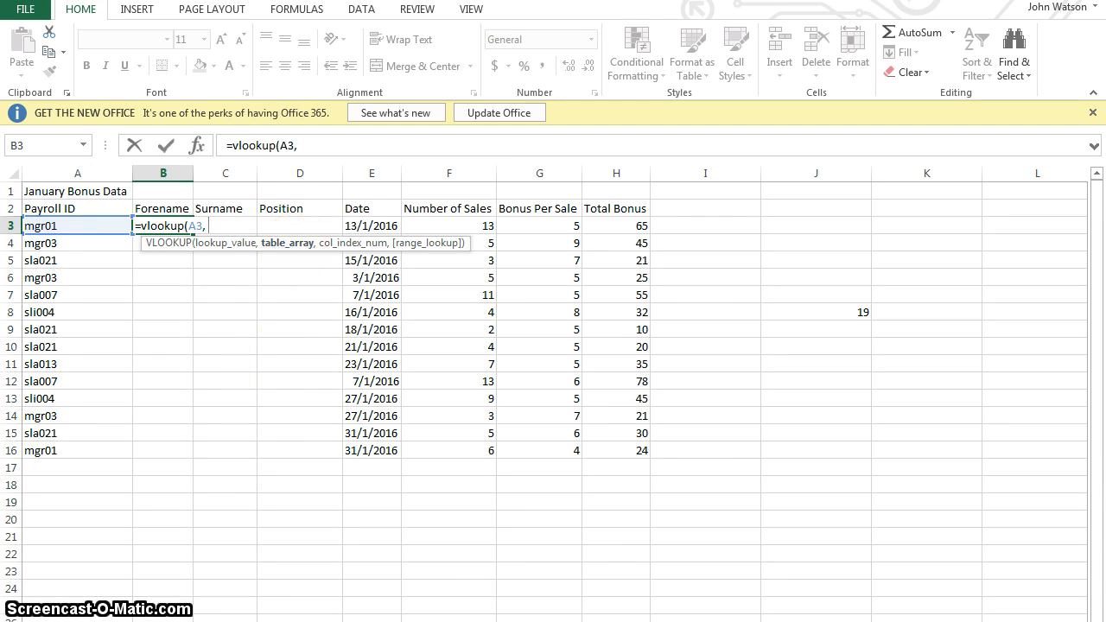
{"action": "left_click", "coordinate": [234, 605]}
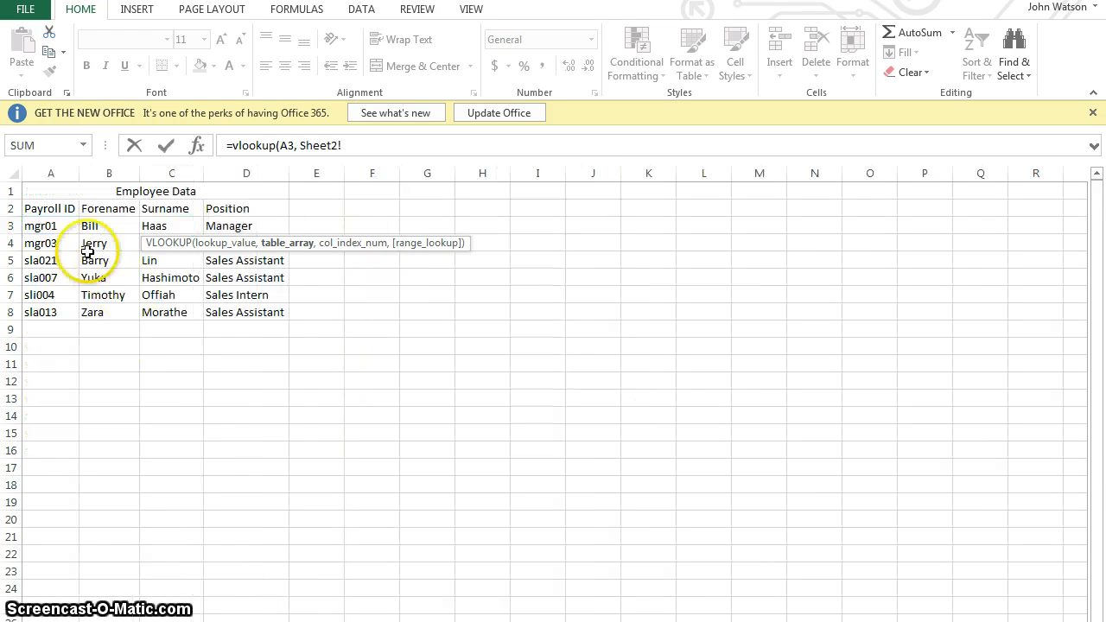
{"action": "left_click_drag", "start_coordinate": [78, 243], "coordinate": [247, 309]}
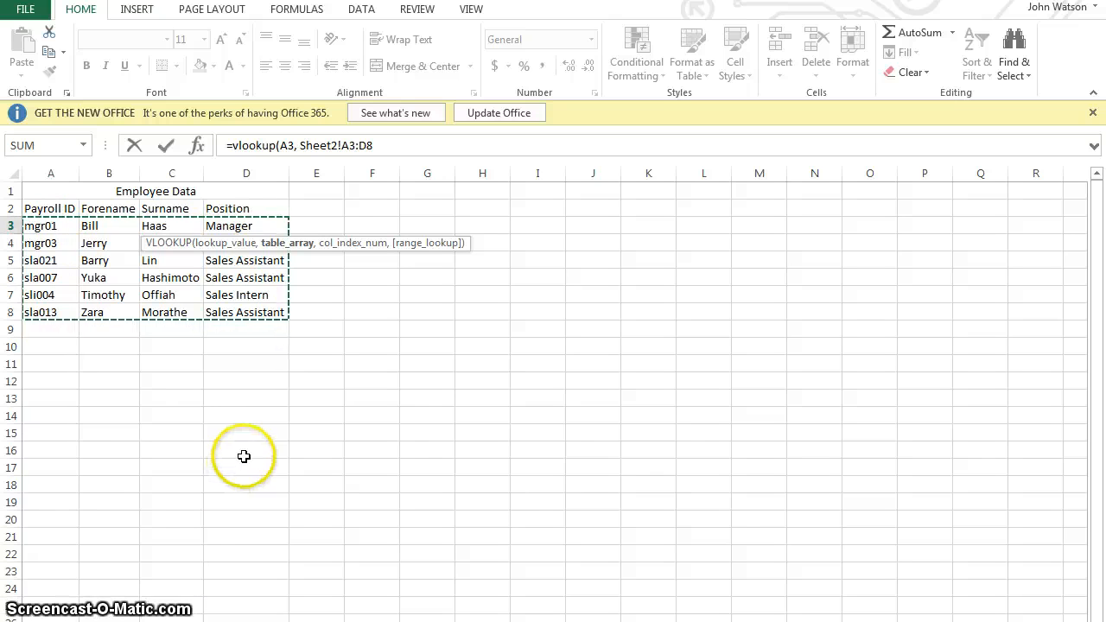
{"action": "type", "text": ","}
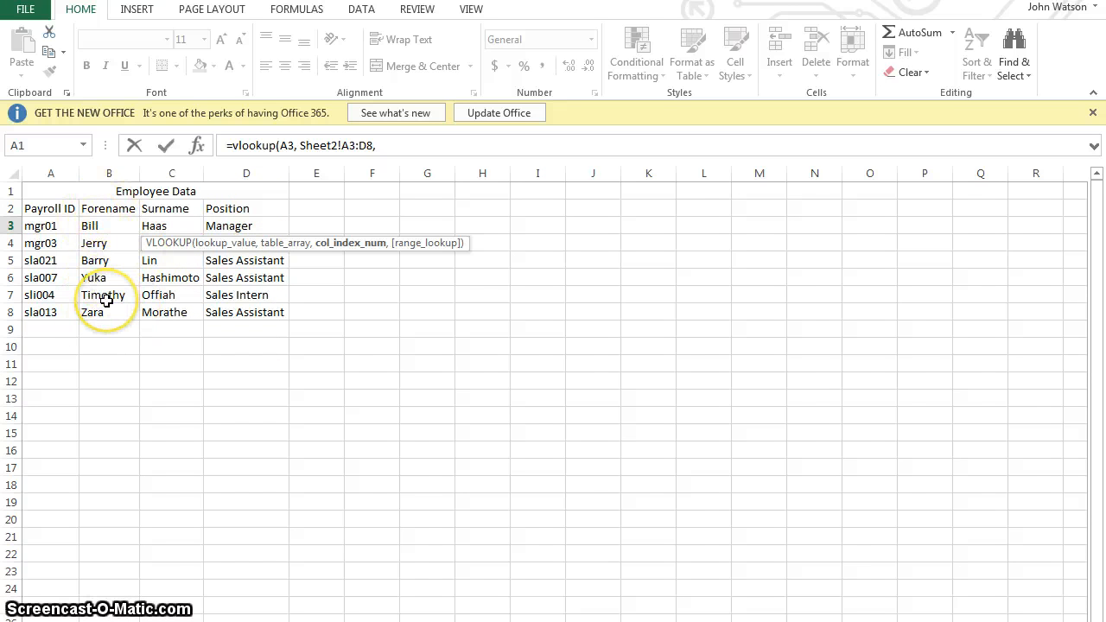
Complete the VLOOKUP with column index 2 and FALSE for an exact match, and enter it
{"action": "left_click", "coordinate": [421, 149]}
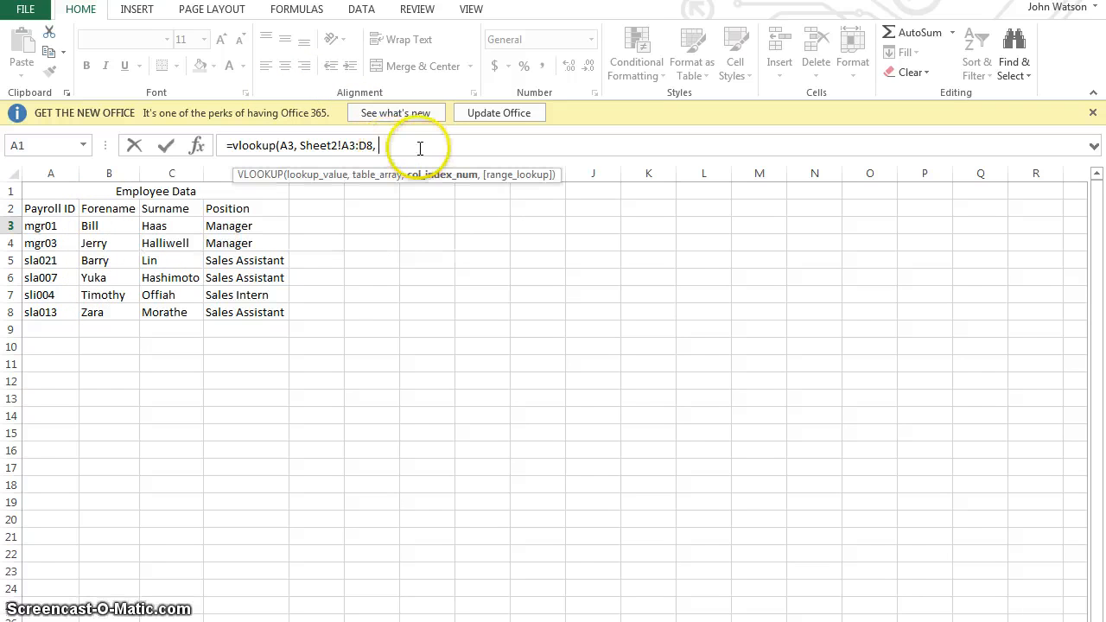
{"action": "type", "text": "2,"}
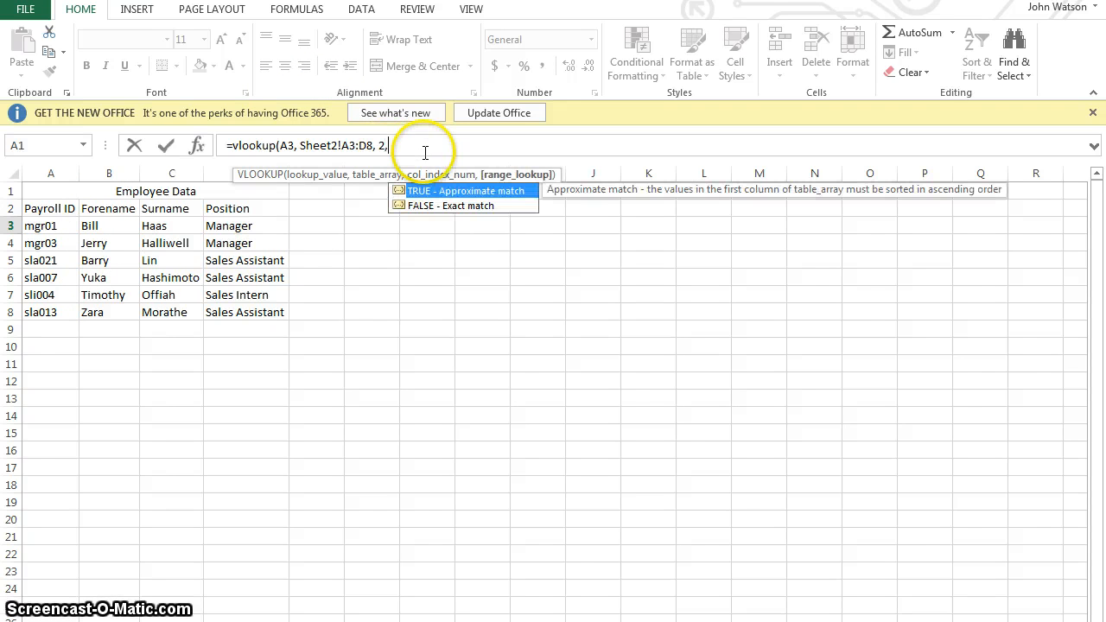
{"action": "double_click", "coordinate": [453, 205]}
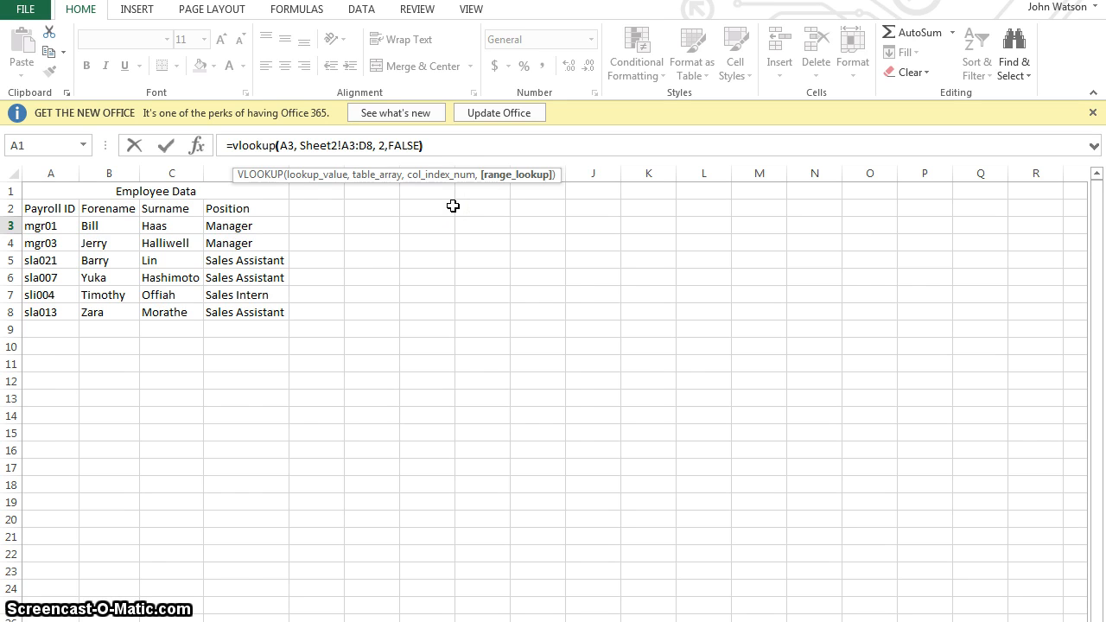
{"action": "key", "text": "Return"}
{"action": "type", "text": "]"}
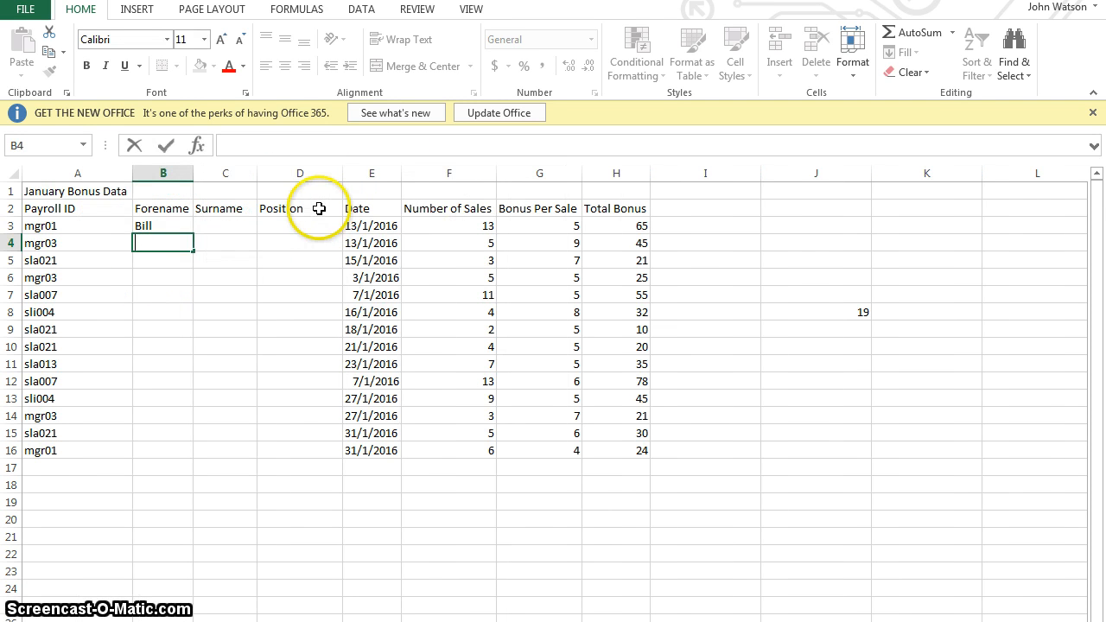
{"action": "left_click", "coordinate": [220, 309]}
Try to fill the forename lookup formula from B3 down to B16
{"action": "left_click", "coordinate": [167, 225]}
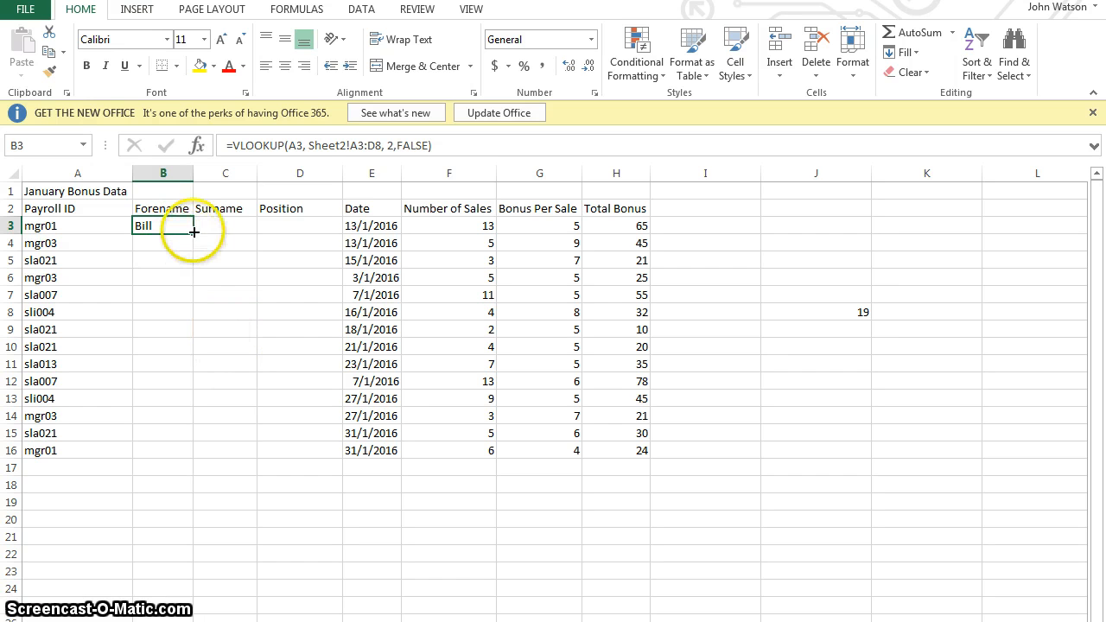
{"action": "left_click_drag", "start_coordinate": [193, 231], "coordinate": [191, 368]}
{"action": "left_click_drag", "start_coordinate": [189, 458], "coordinate": [189, 459]}
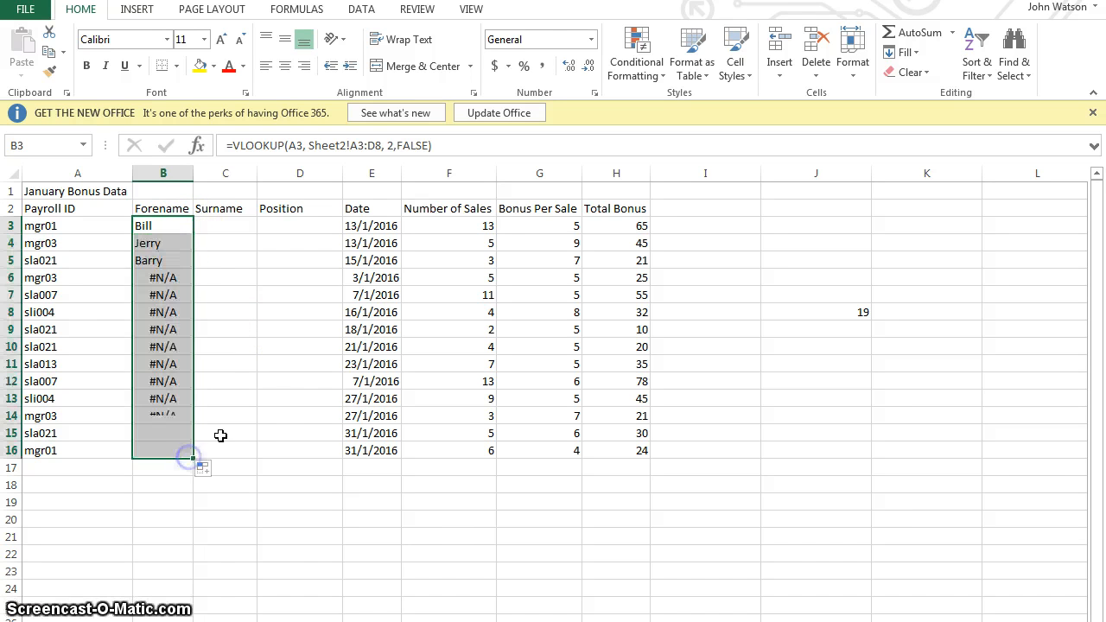
{"action": "left_click", "coordinate": [267, 398]}
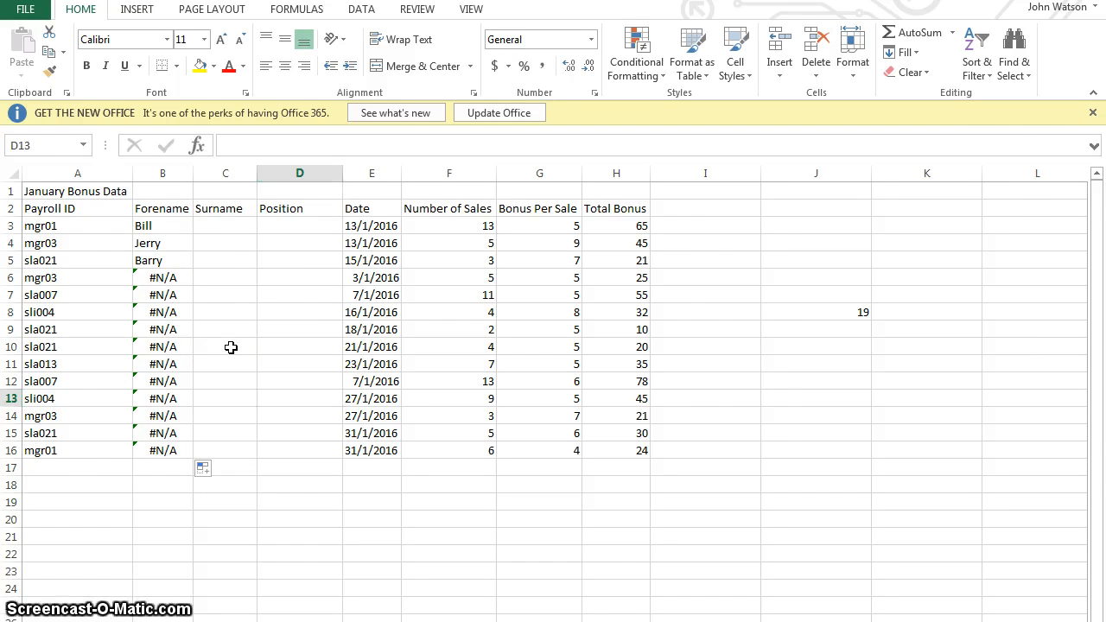
Show the sheet's formulas with auto-fitted columns and inspect the lookup ranges in B3 and B12
{"action": "key", "text": "ctrl+grave"}
{"action": "double_click", "coordinate": [237, 175]}
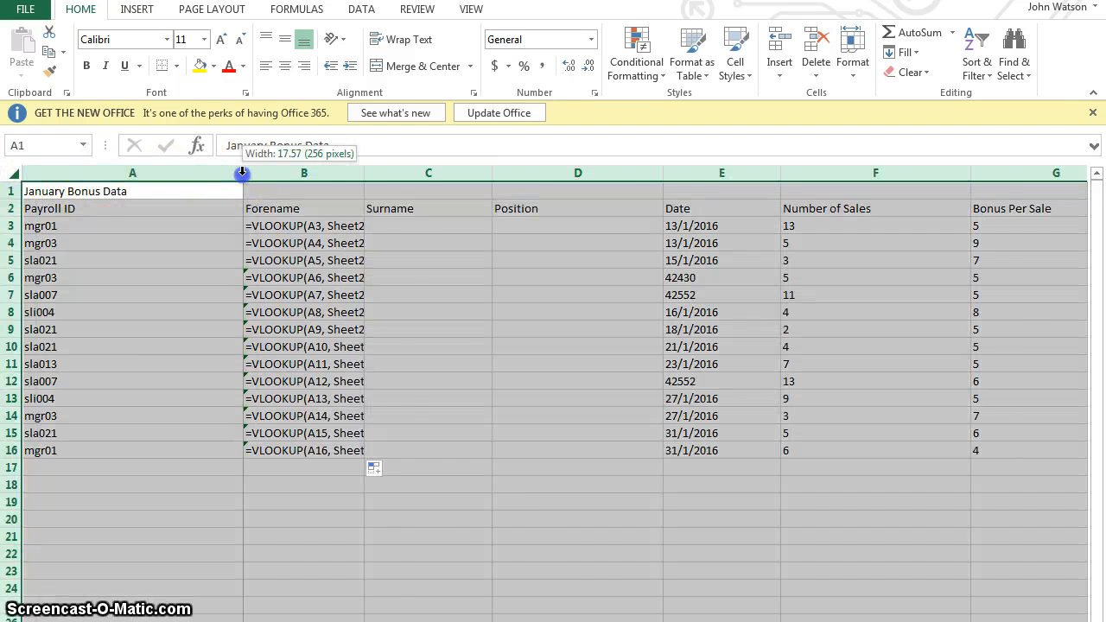
{"action": "left_click", "coordinate": [415, 517]}
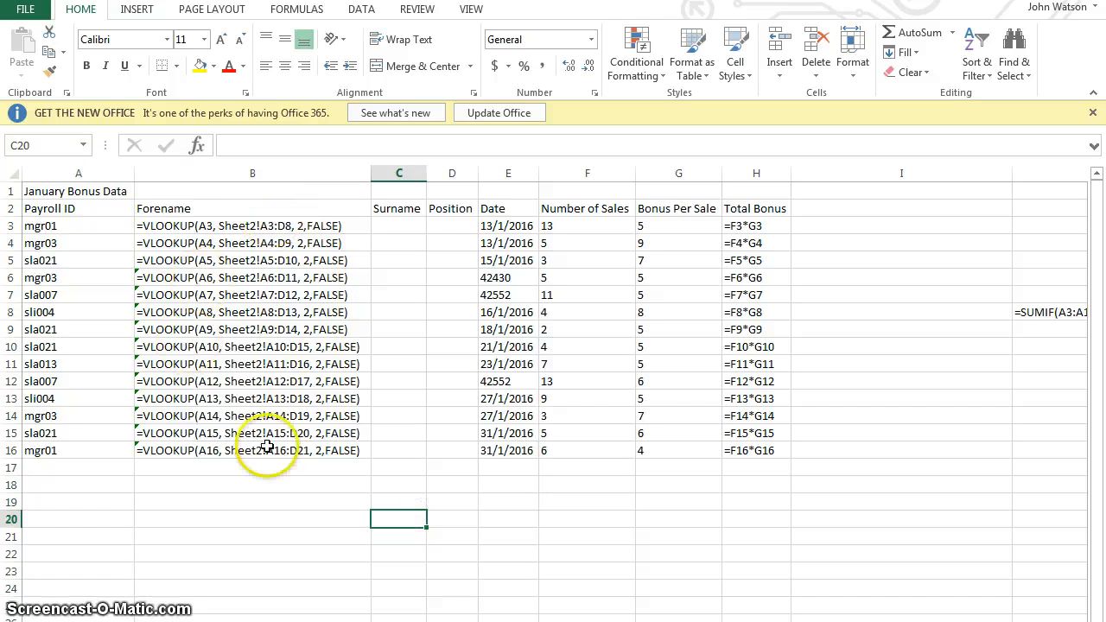
{"action": "left_click", "coordinate": [210, 225]}
{"action": "left_click", "coordinate": [215, 389]}
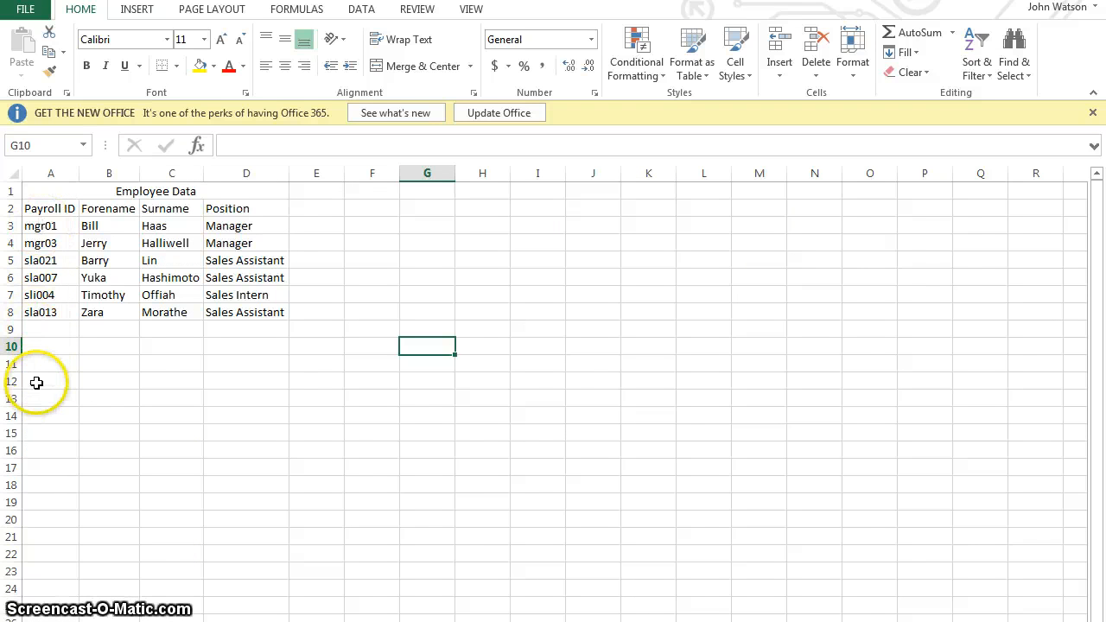
On Sheet2, compare the ranges A12:D17 and A11:D16 with the employee records in A3:D8
{"action": "left_click_drag", "start_coordinate": [37, 383], "coordinate": [242, 470]}
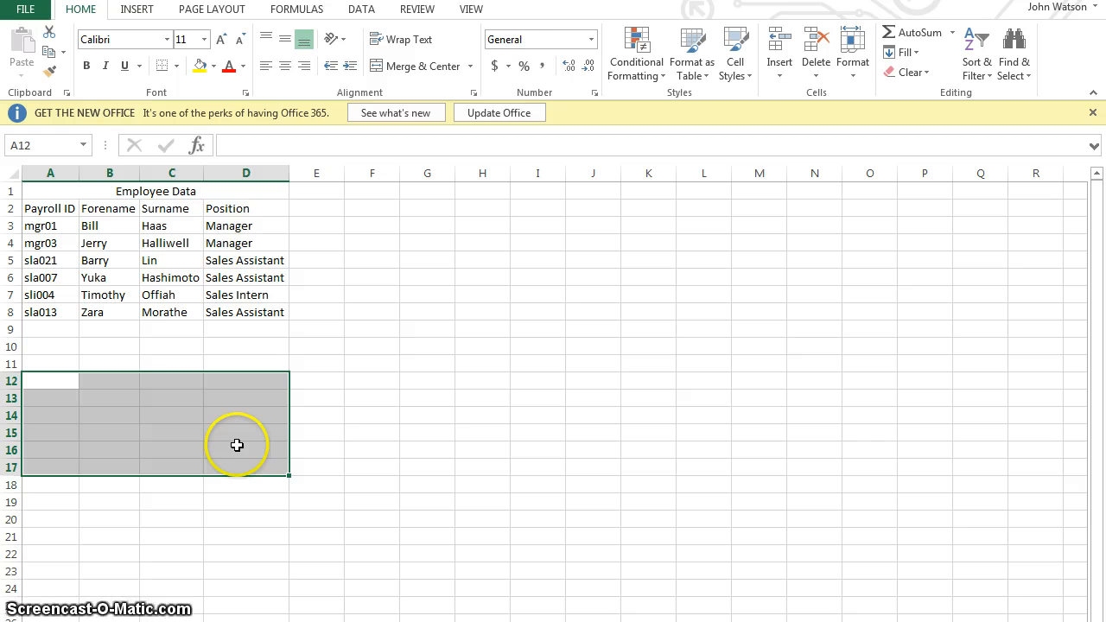
{"action": "left_click", "coordinate": [188, 365]}
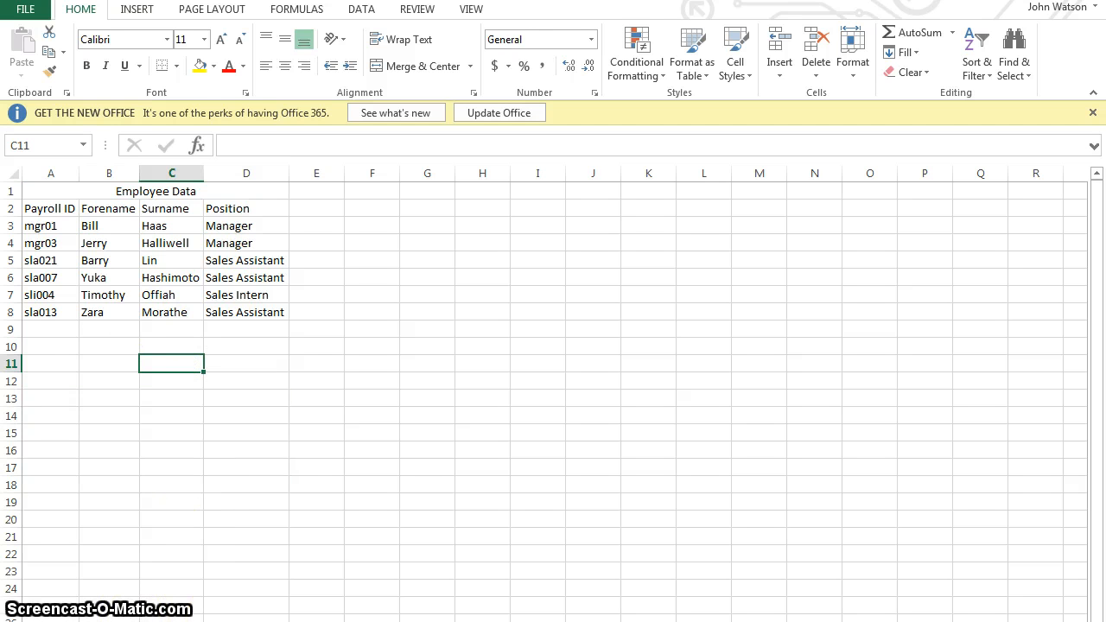
{"action": "left_click_drag", "start_coordinate": [58, 362], "coordinate": [222, 446]}
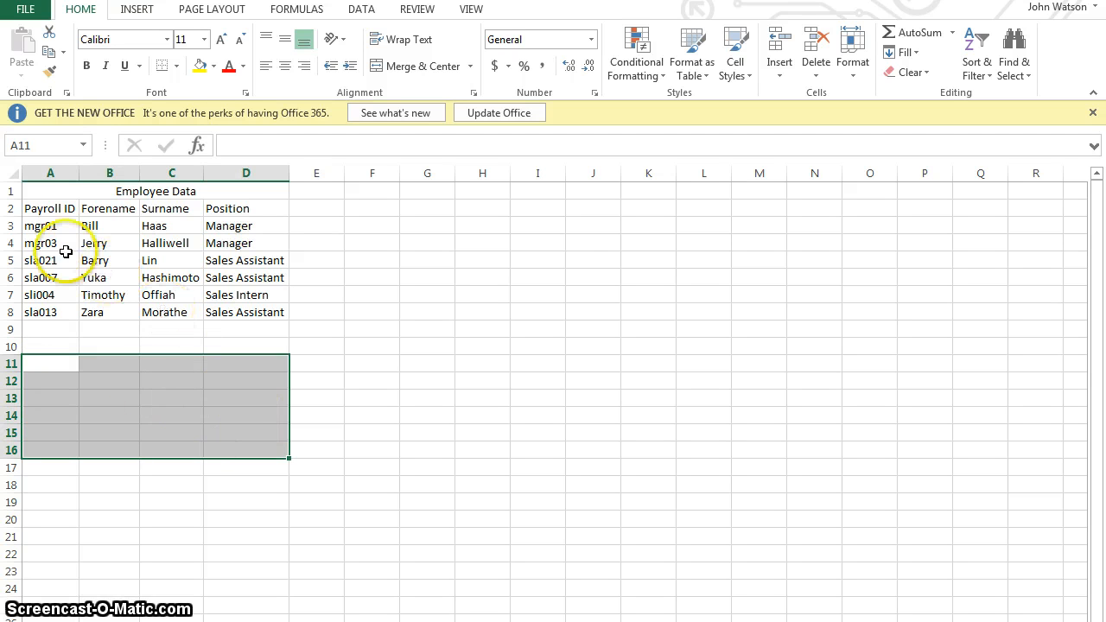
{"action": "left_click_drag", "start_coordinate": [46, 226], "coordinate": [241, 310]}
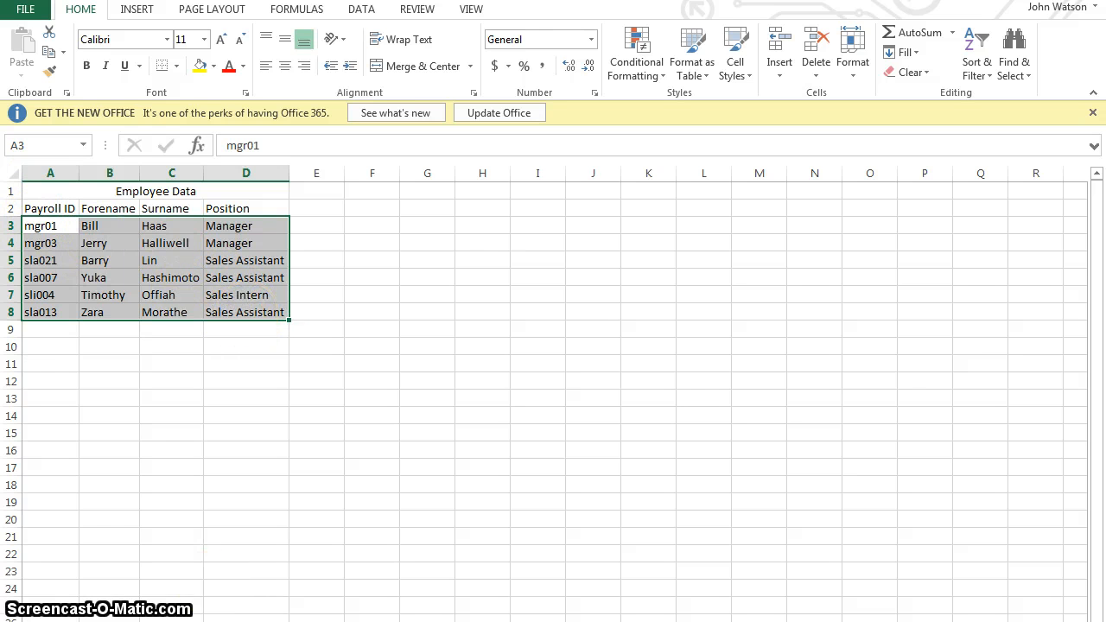
Make the table array in the bonus sheet's B3 lookup formula absolute as Sheet2!$A$3:$D$8
{"action": "key", "text": "ctrl+Page_Up"}
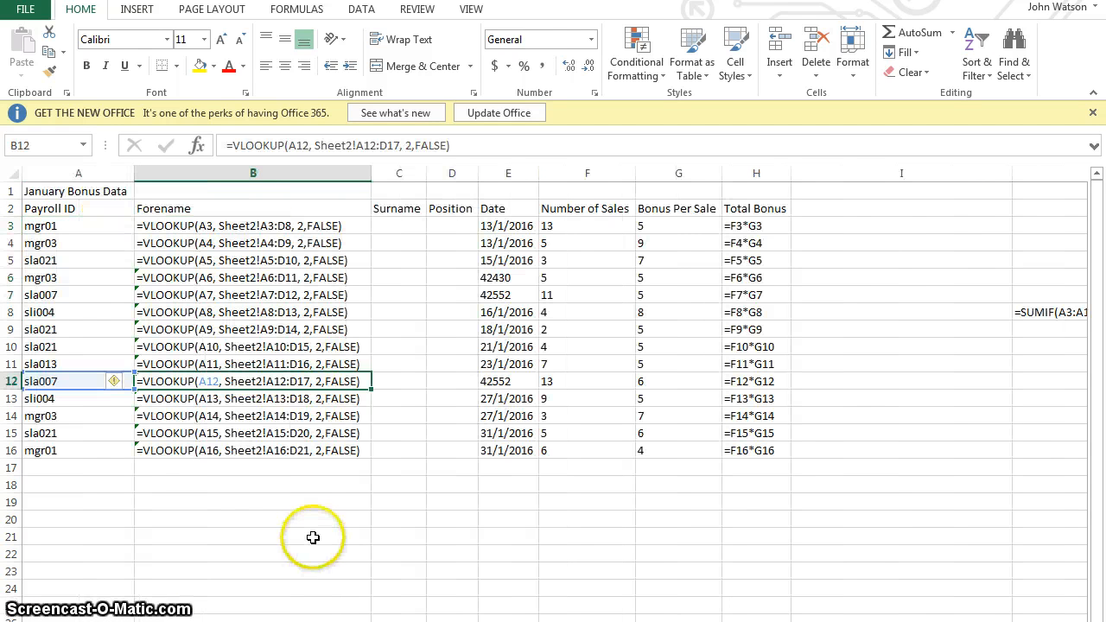
{"action": "left_click", "coordinate": [266, 226]}
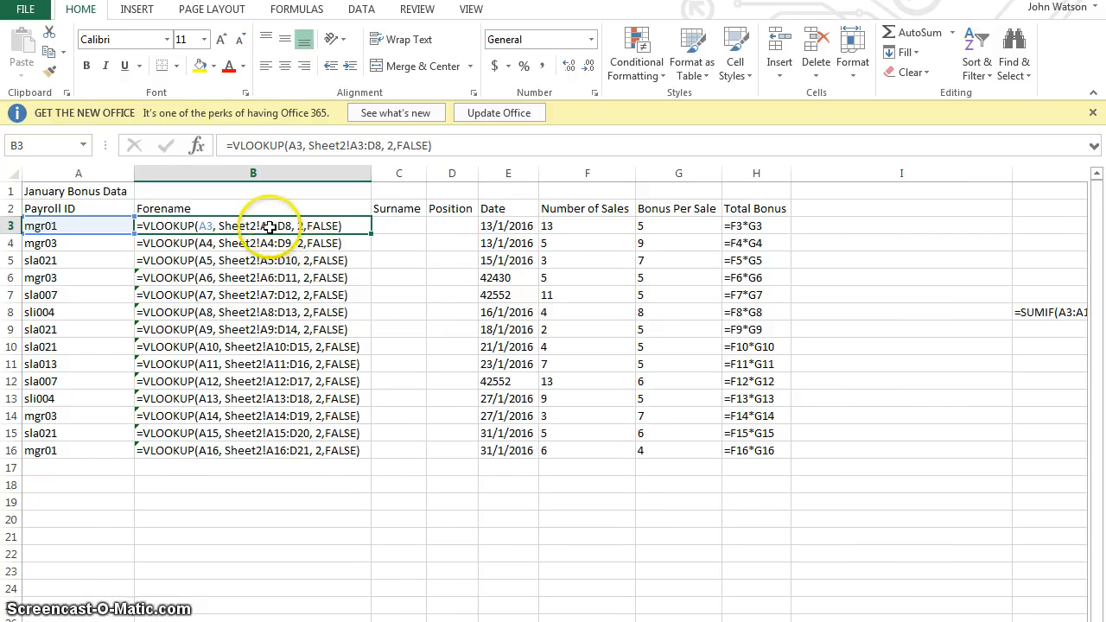
{"action": "double_click", "coordinate": [269, 225]}
{"action": "key", "text": "F4"}
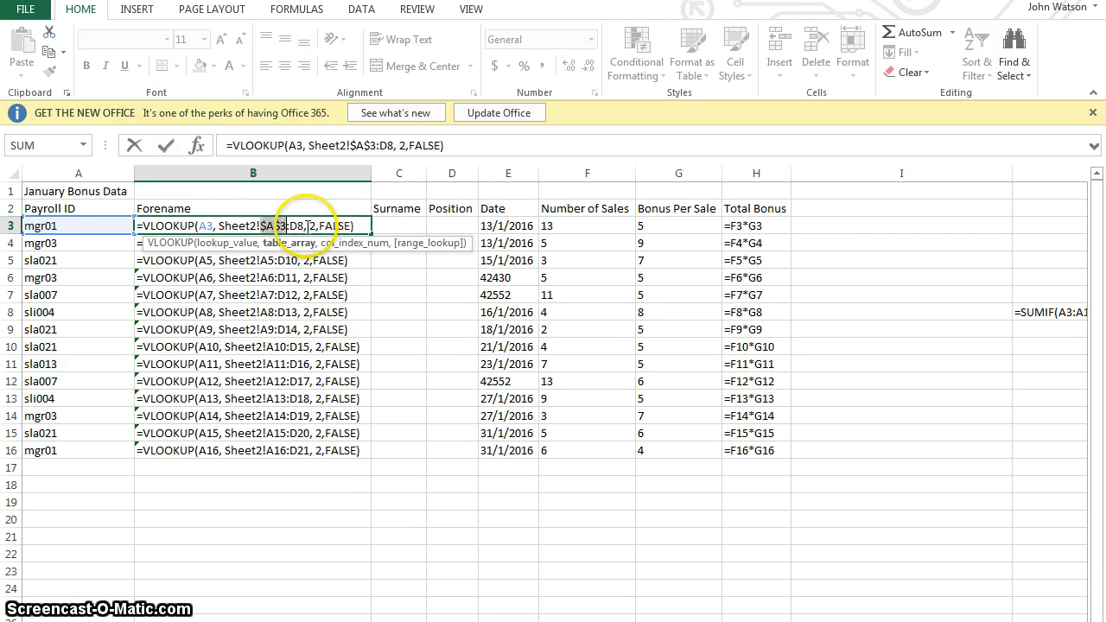
{"action": "left_click", "coordinate": [293, 226]}
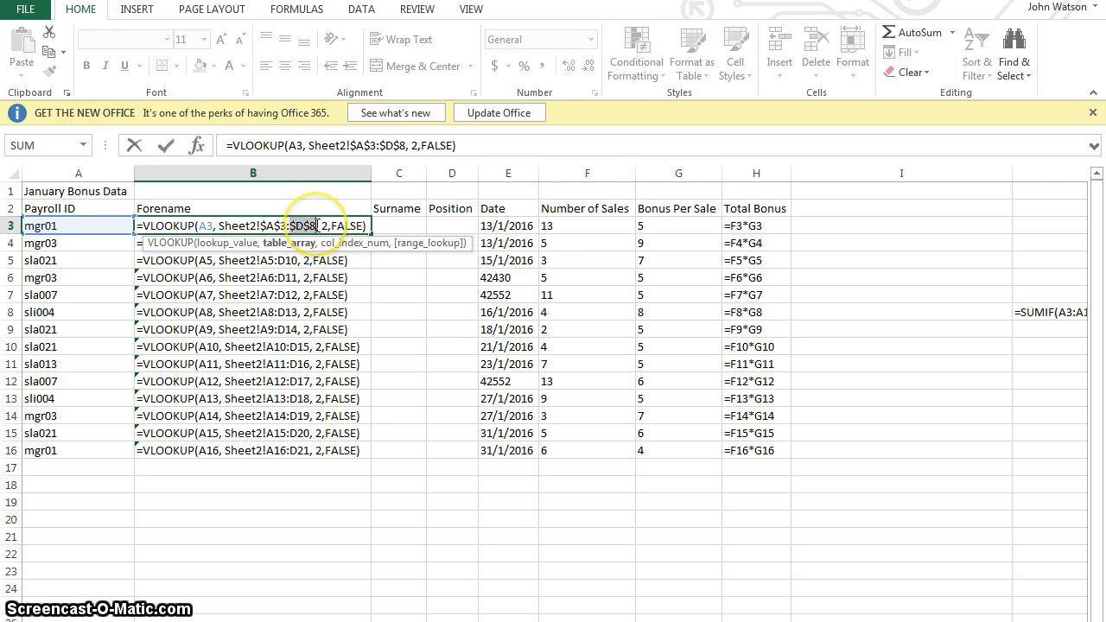
{"action": "key", "text": "Return"}
Fill the lookup formula with the absolute table range from B3 down to B16
{"action": "left_click", "coordinate": [356, 226]}
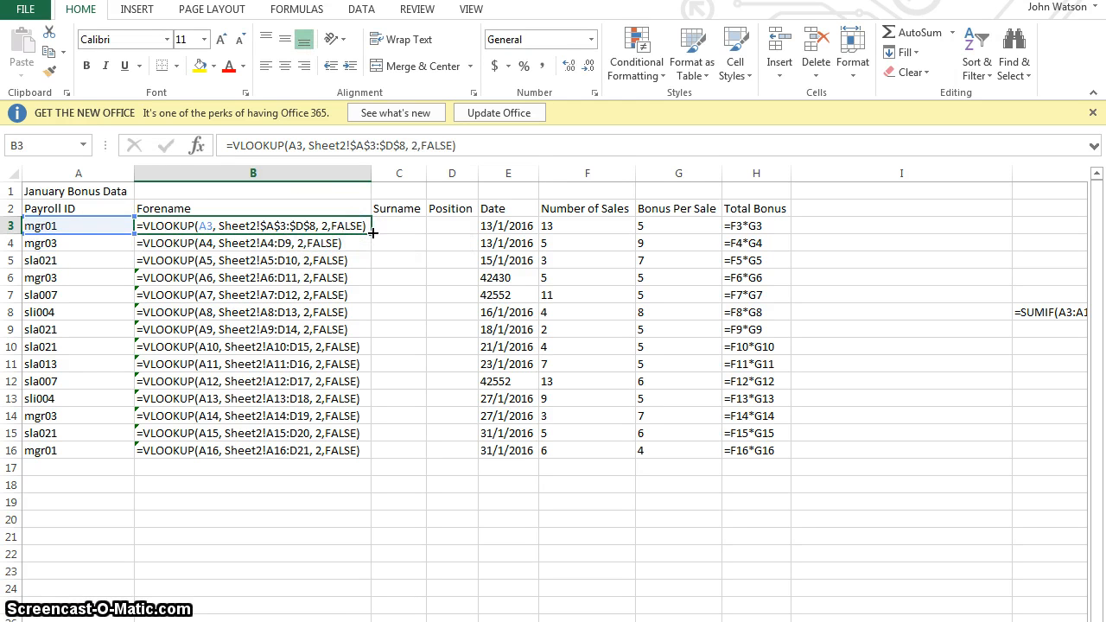
{"action": "left_click_drag", "start_coordinate": [373, 239], "coordinate": [362, 449]}
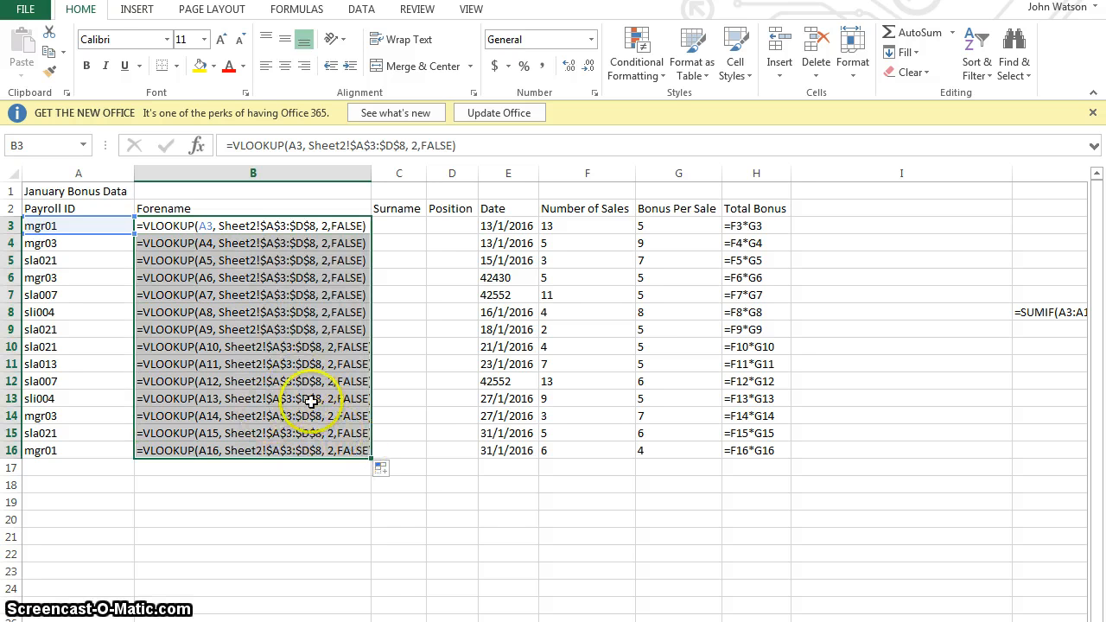
{"action": "left_click", "coordinate": [299, 553]}
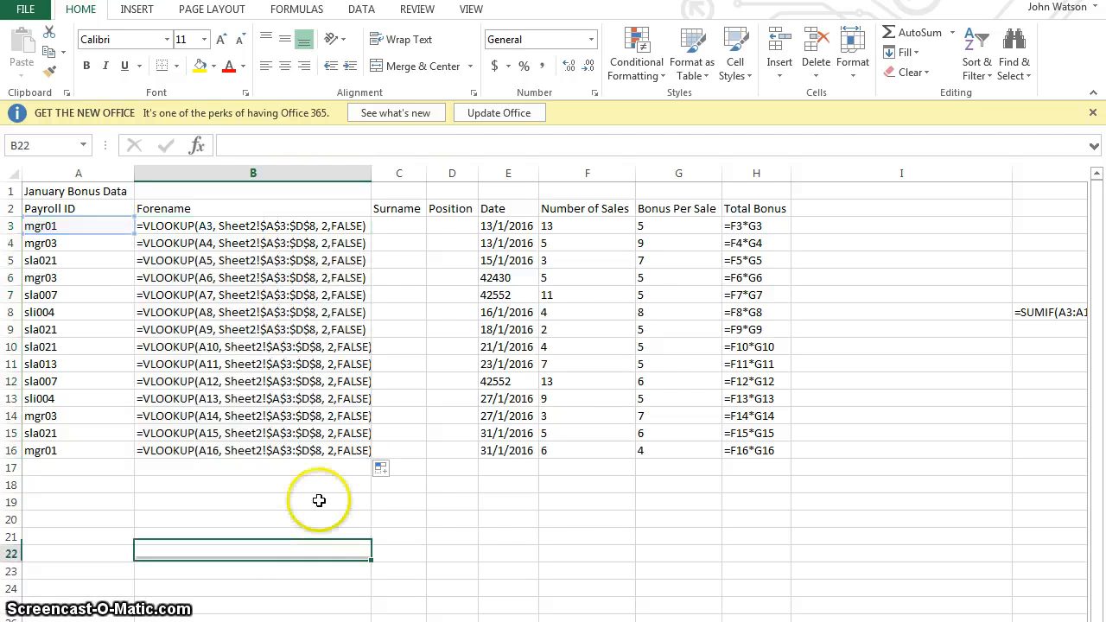
Switch the bonus sheet from formulas back to values and auto-fit all column widths
{"action": "key", "text": "ctrl+grave"}
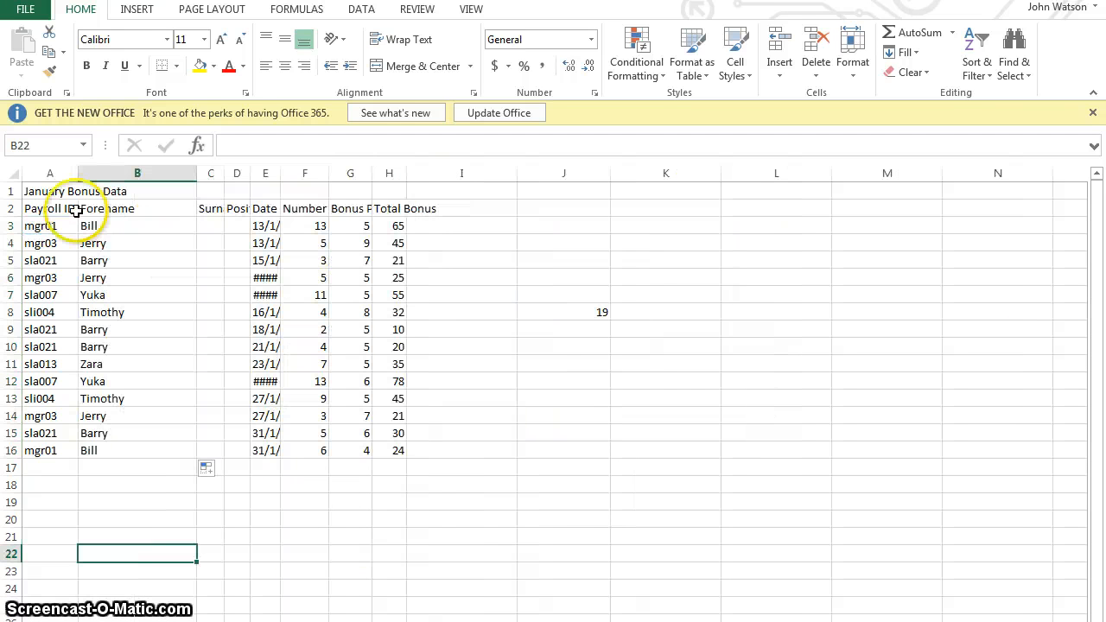
{"action": "left_click", "coordinate": [12, 171]}
{"action": "double_click", "coordinate": [197, 173]}
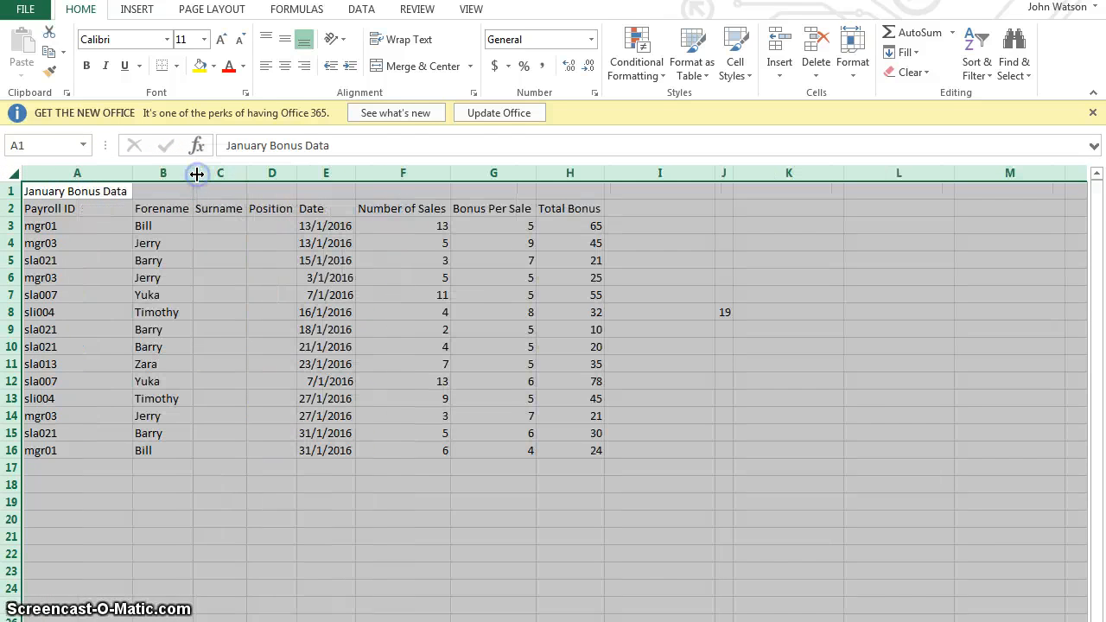
{"action": "left_click", "coordinate": [402, 451]}
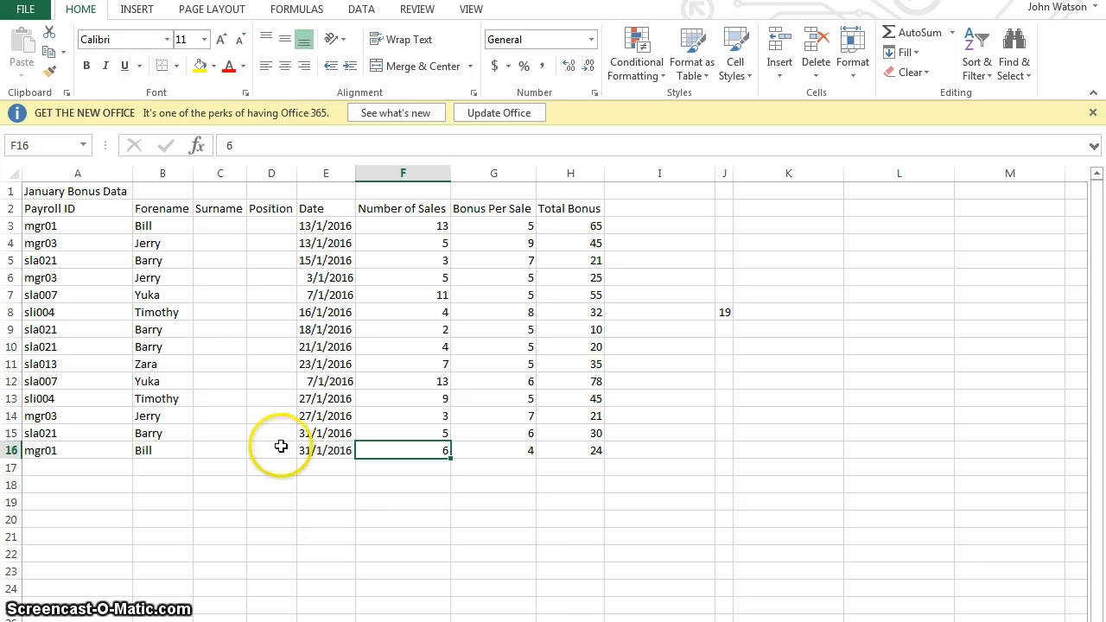
{"action": "left_click", "coordinate": [77, 467]}
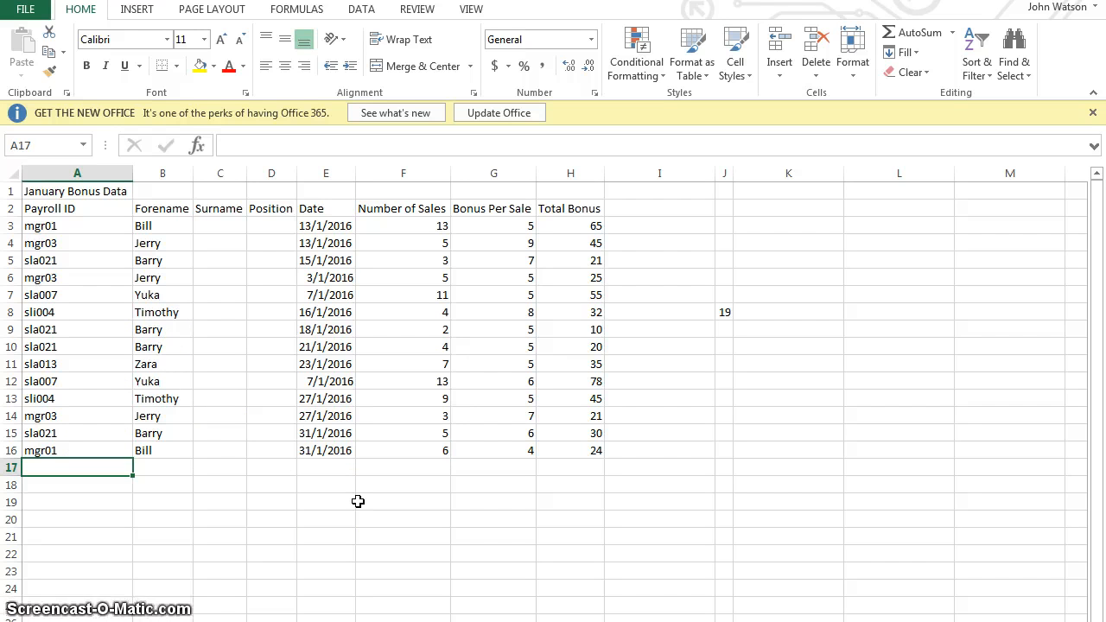
Enter the same payroll ID as in A12 into A17 and fill the forename lookup from B16 down to B17
{"action": "type", "text": "sla"}
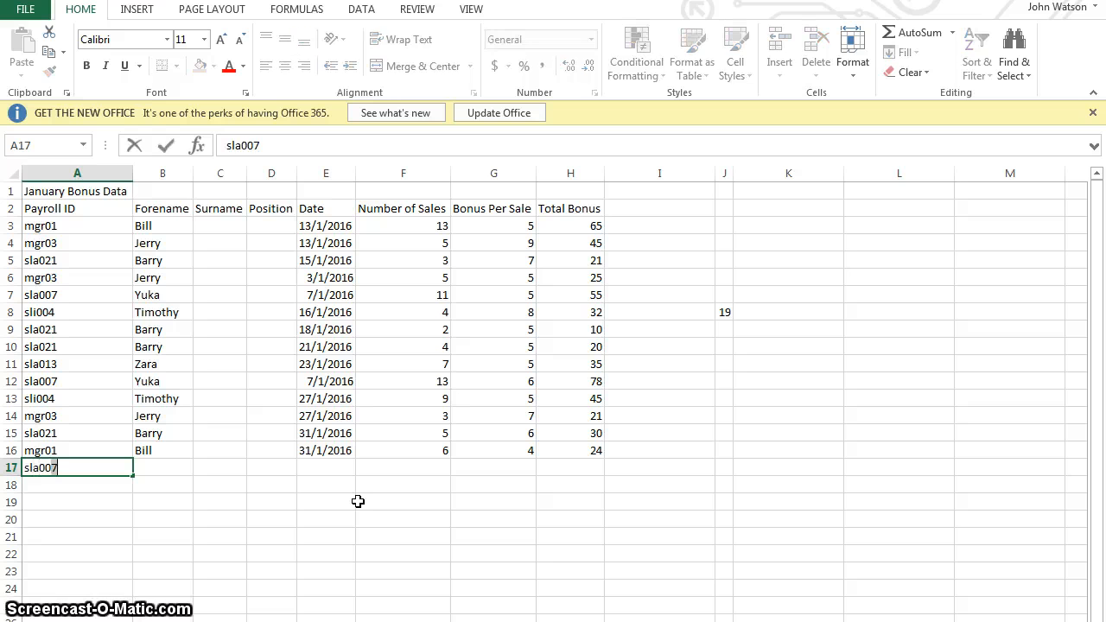
{"action": "type", "text": "007"}
{"action": "key", "text": "Tab"}
{"action": "left_click", "coordinate": [164, 450]}
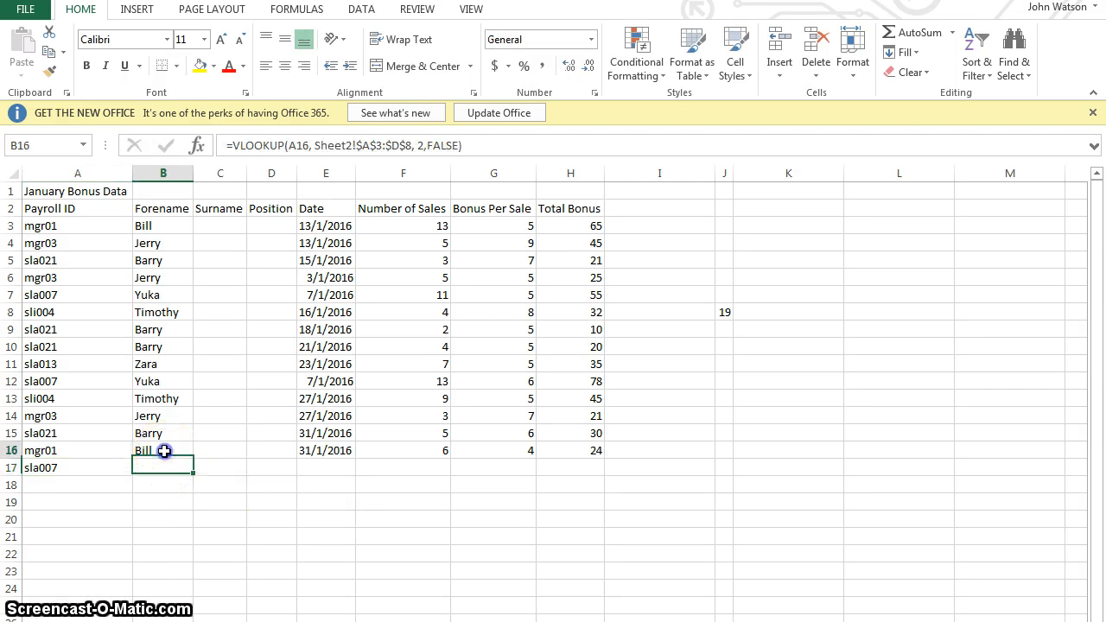
{"action": "left_click_drag", "start_coordinate": [194, 458], "coordinate": [194, 473]}
{"action": "left_click", "coordinate": [364, 536]}
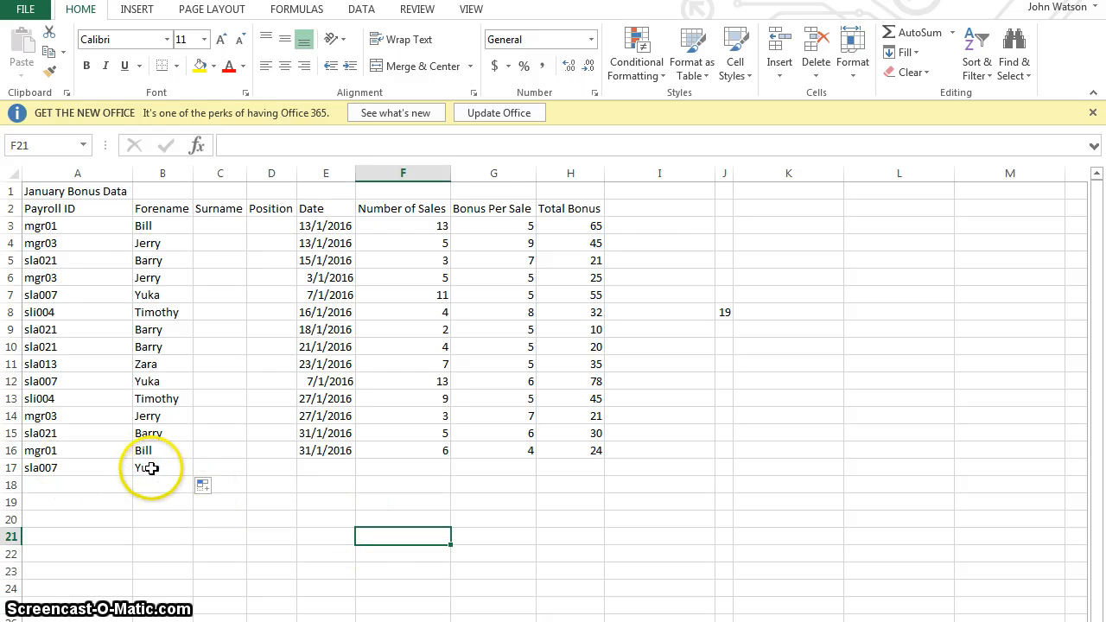
On Sheet2, check the payroll ID in A6 and the forename in B6 against the new bonus sheet row
{"action": "key", "text": "ctrl+Page_Down"}
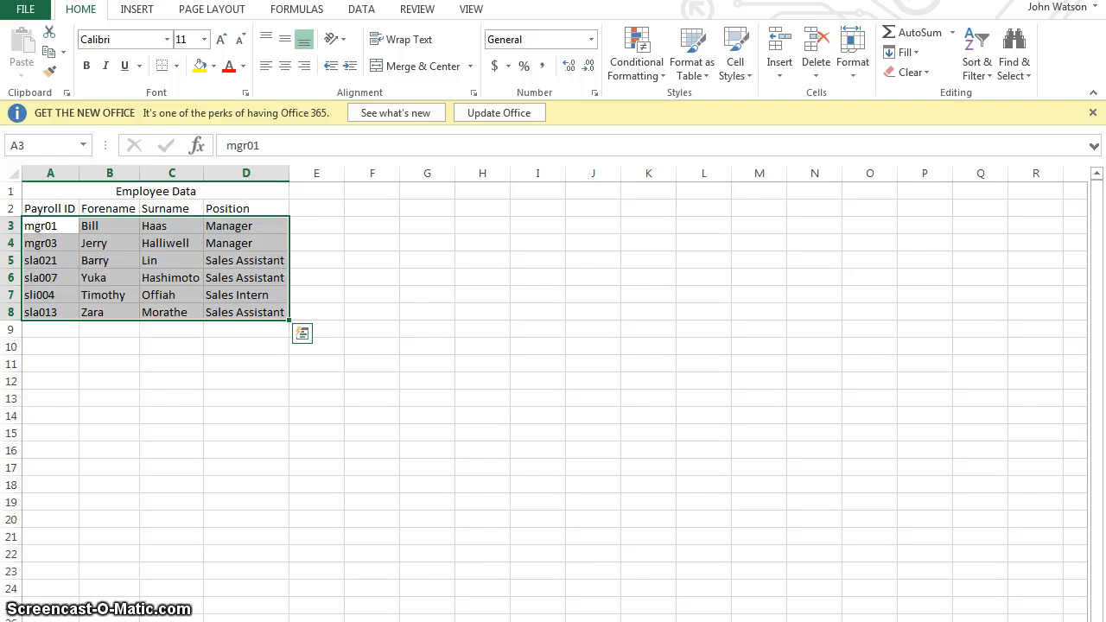
{"action": "left_click", "coordinate": [154, 496]}
{"action": "left_click", "coordinate": [46, 282]}
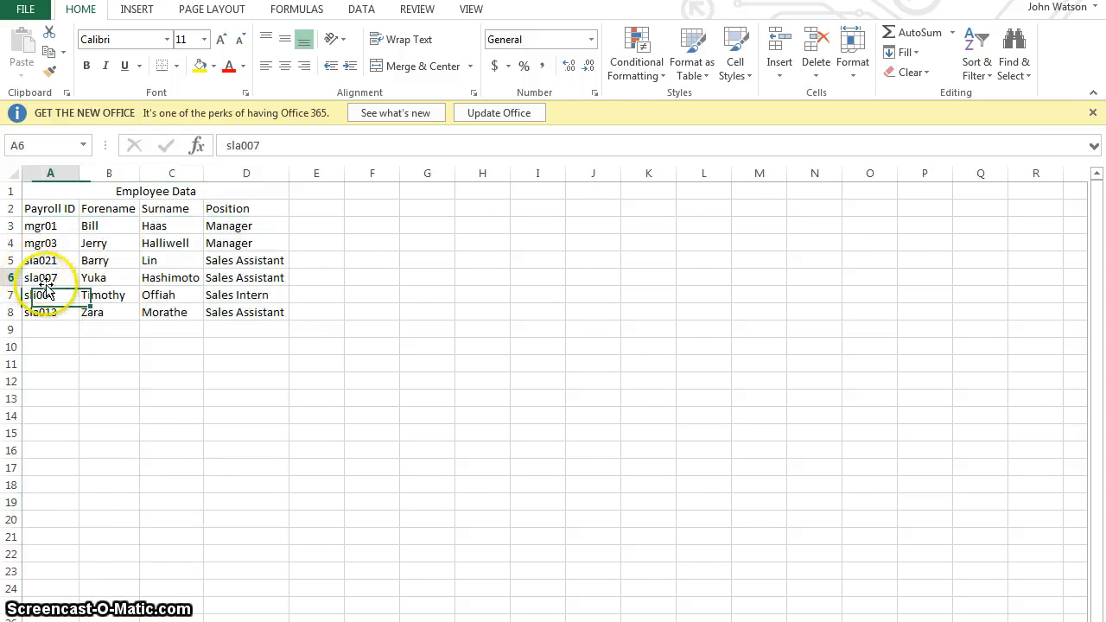
{"action": "left_click", "coordinate": [102, 277]}
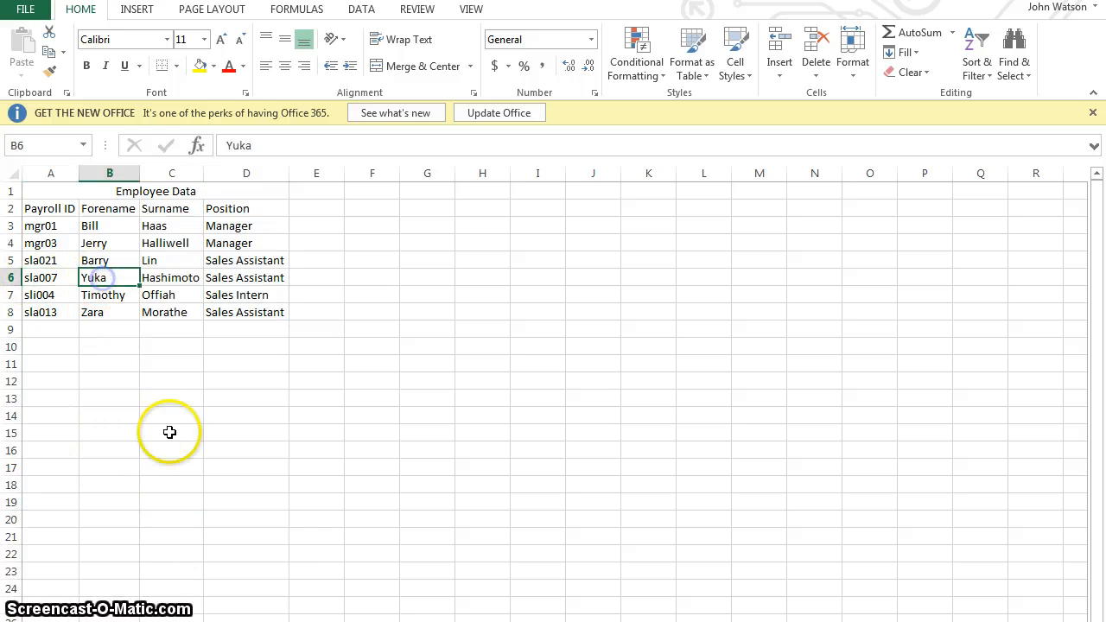